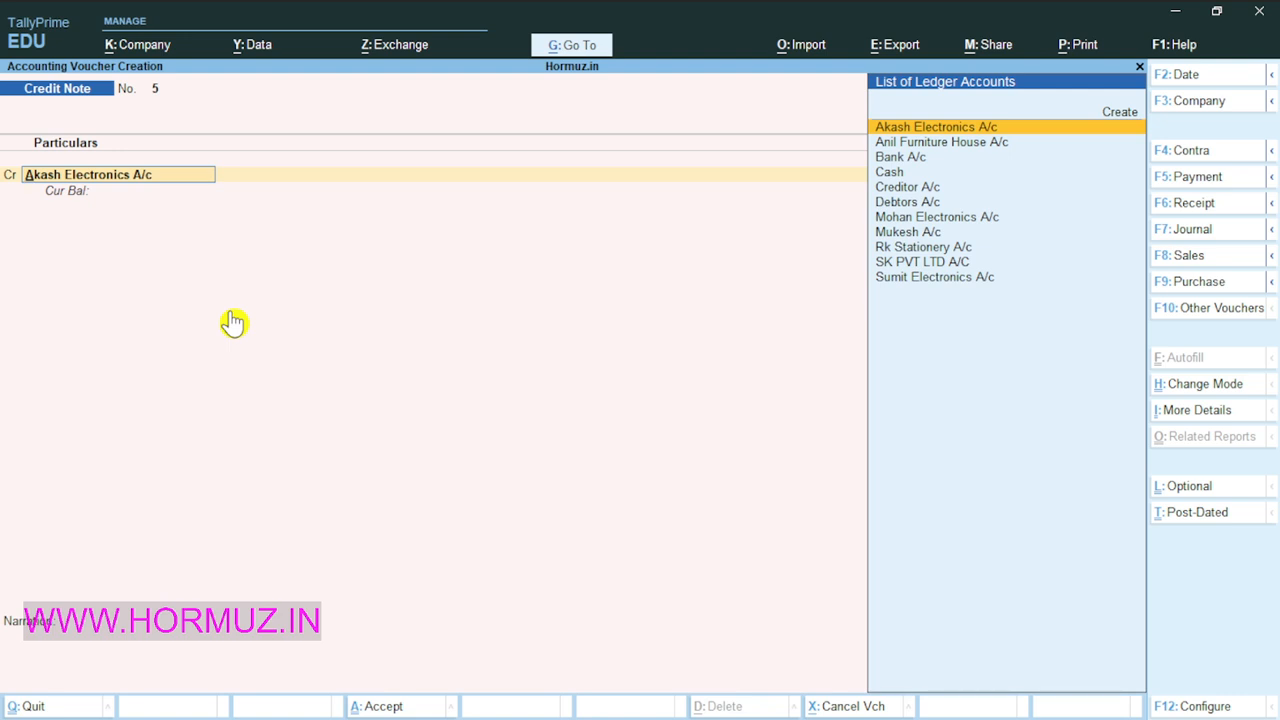
Step: Discard the unfinished credit note entry and reopen voucher entry
key(BackSpace)
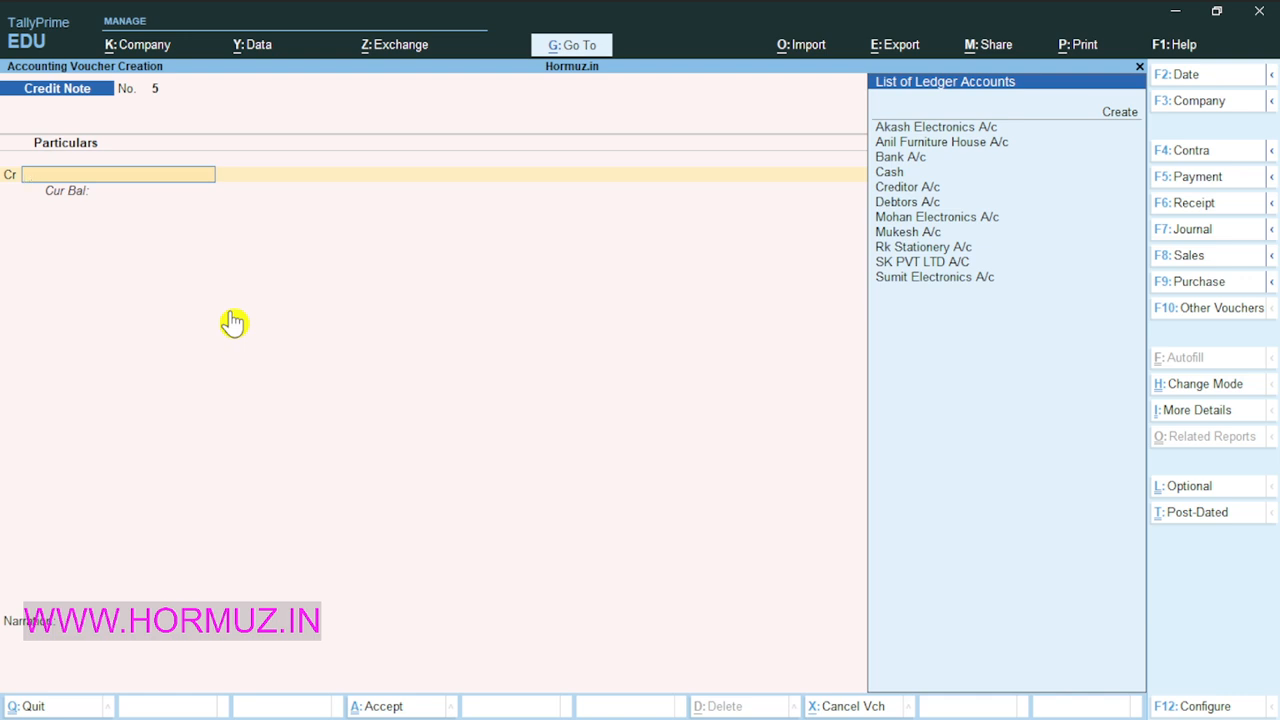
key(Escape)
key(Return)
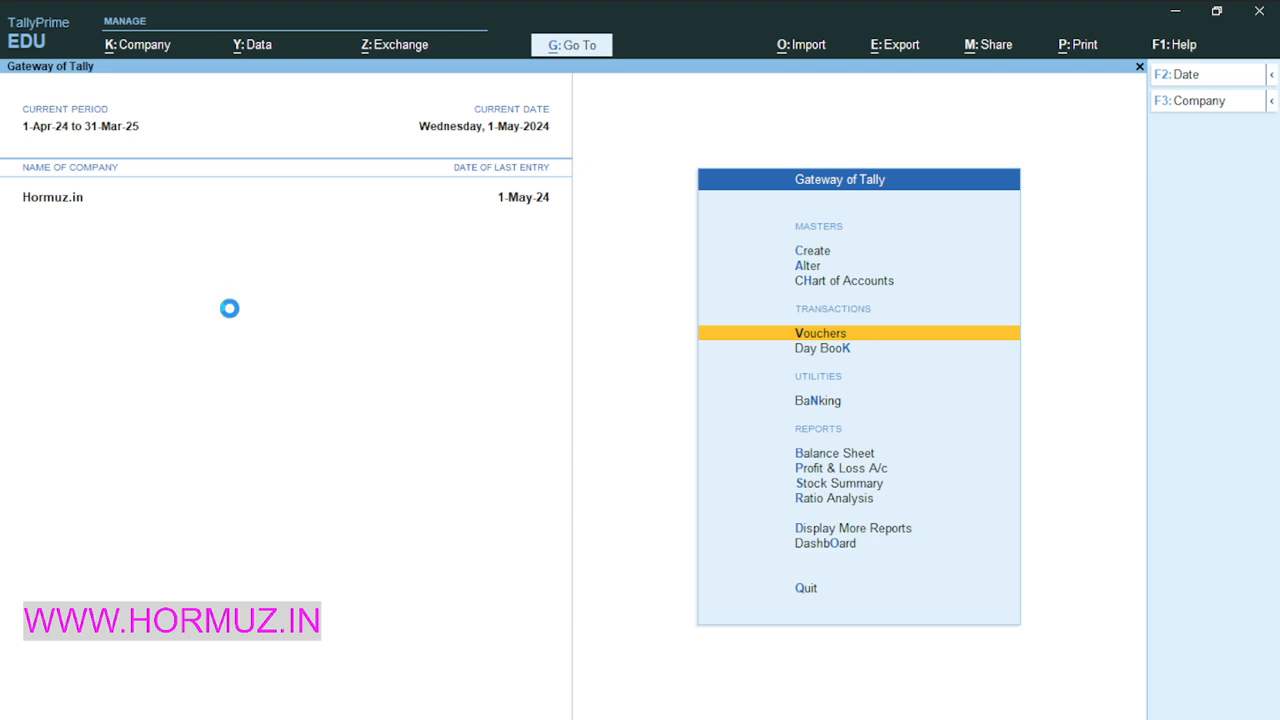
key(Return)
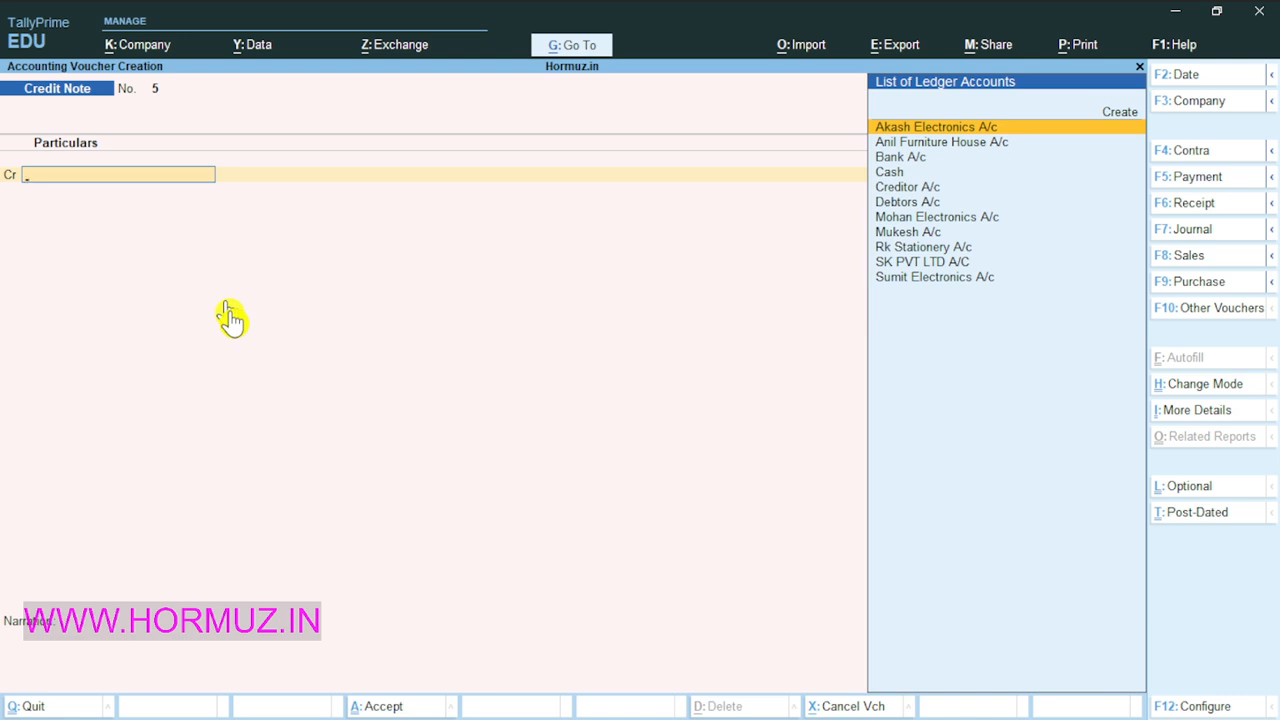
Step: Switch to a sales voucher and change its mode to As Voucher
key(F8)
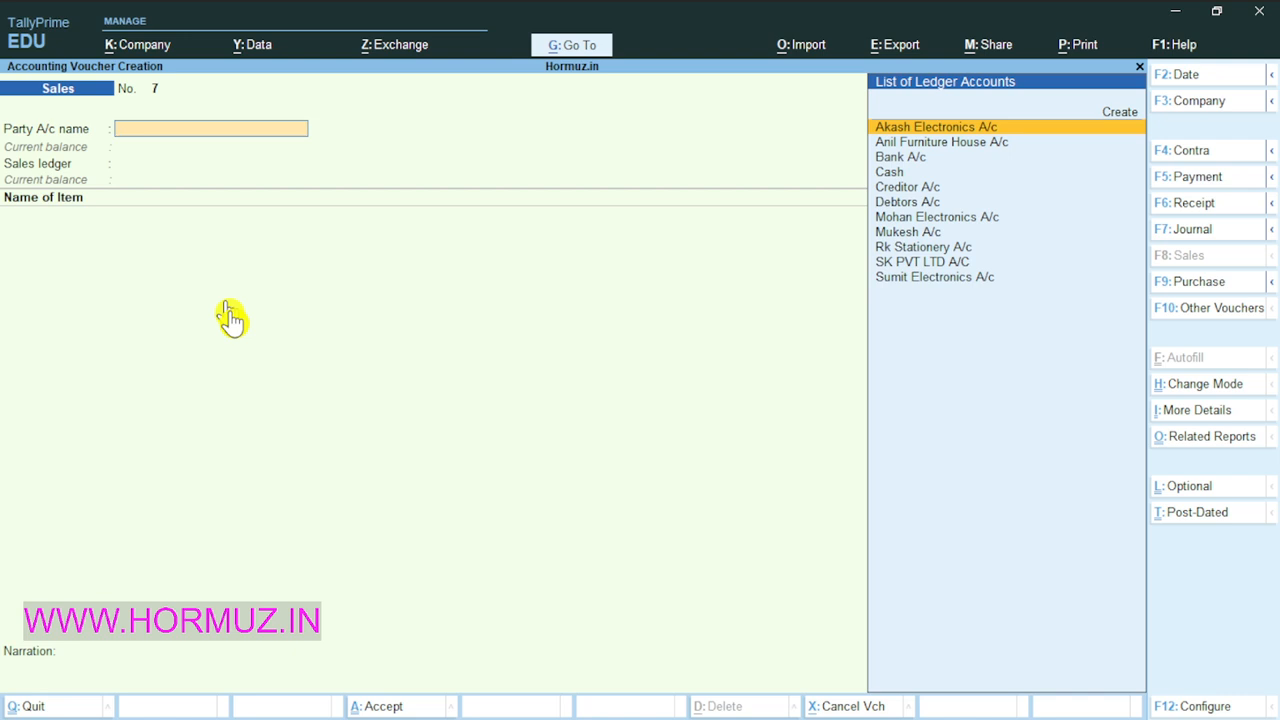
key(ctrl+h)
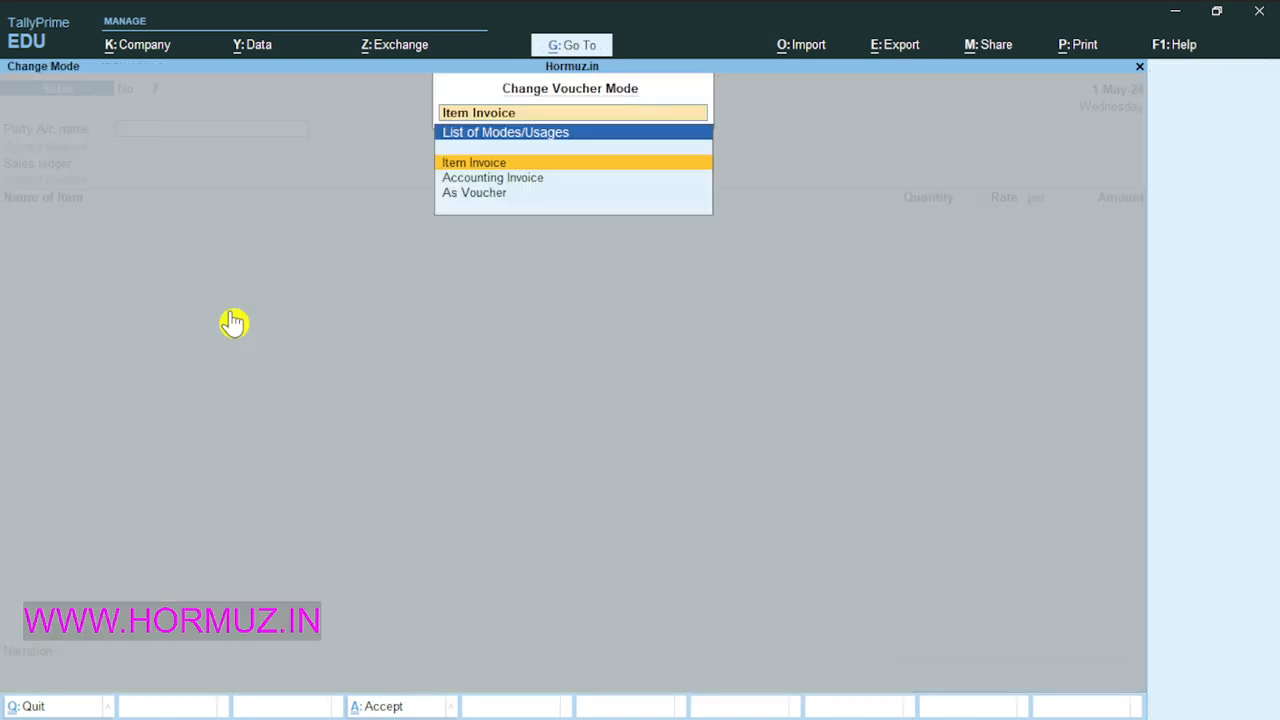
key(Down)
key(Down)
key(Return)
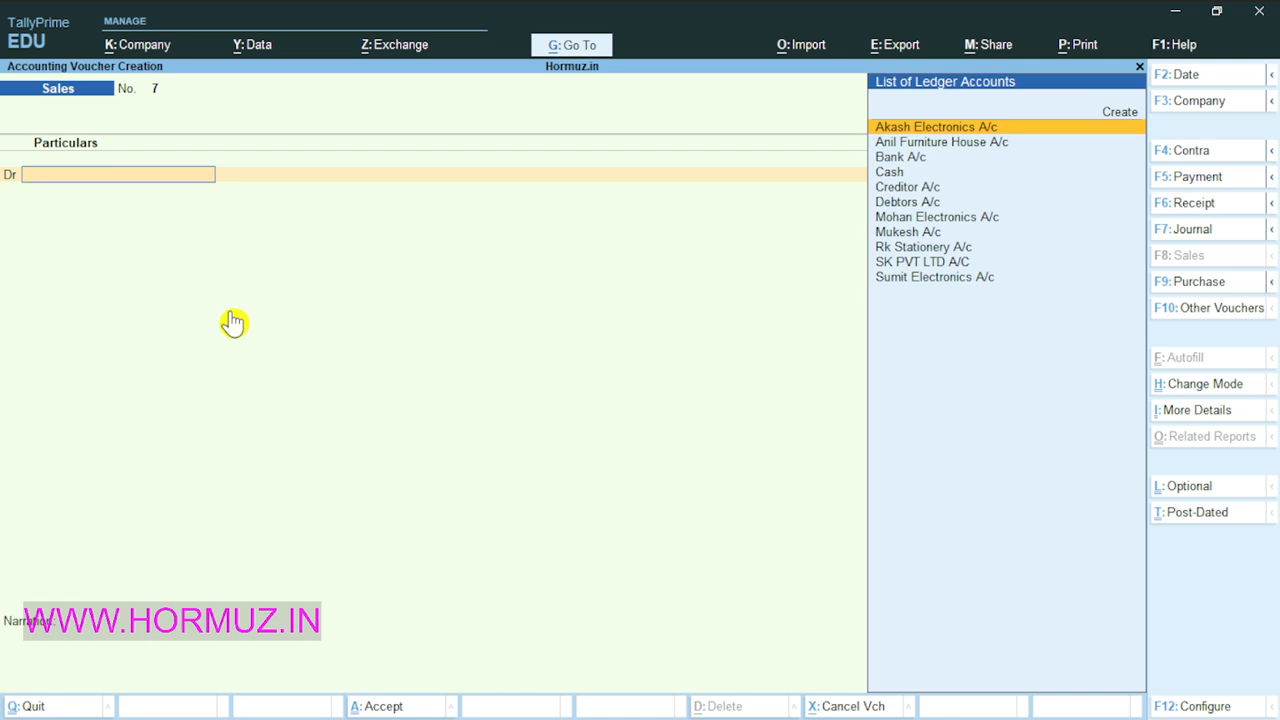
Step: Choose Akash Electronics A/c as the debit ledger, and review and save its ledger master
key(Return)
key(Escape)
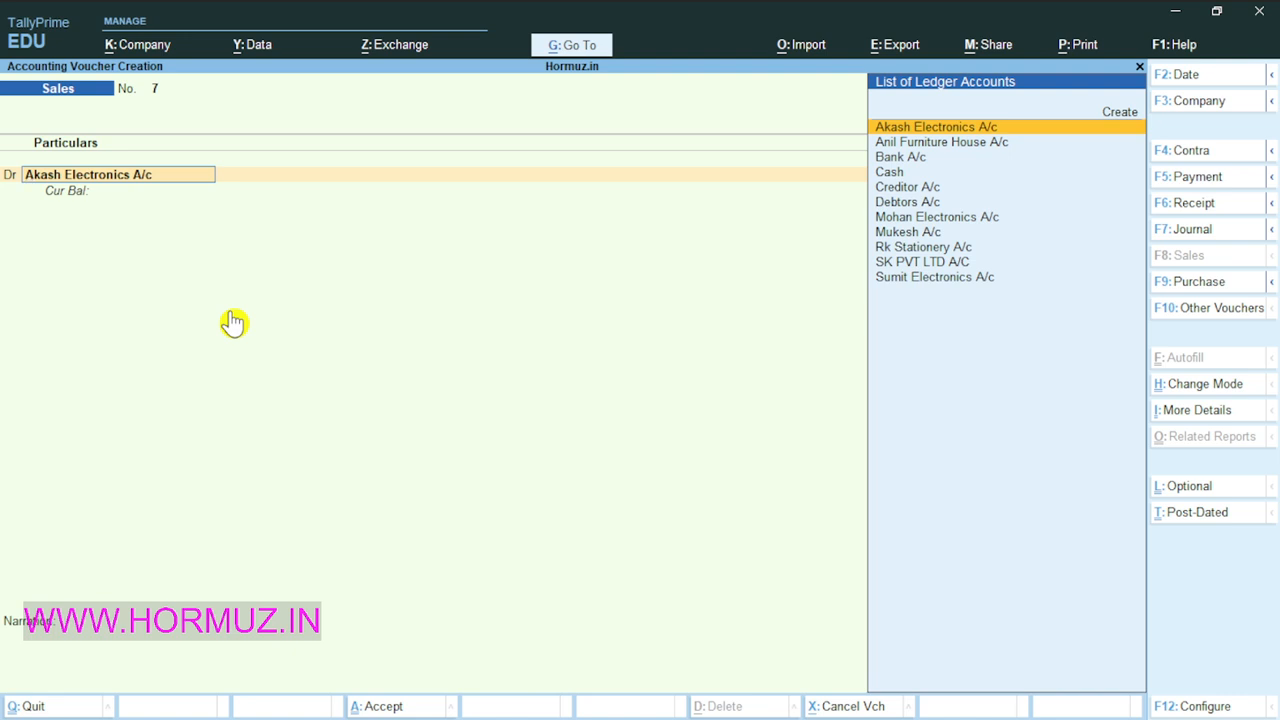
key(ctrl+Return)
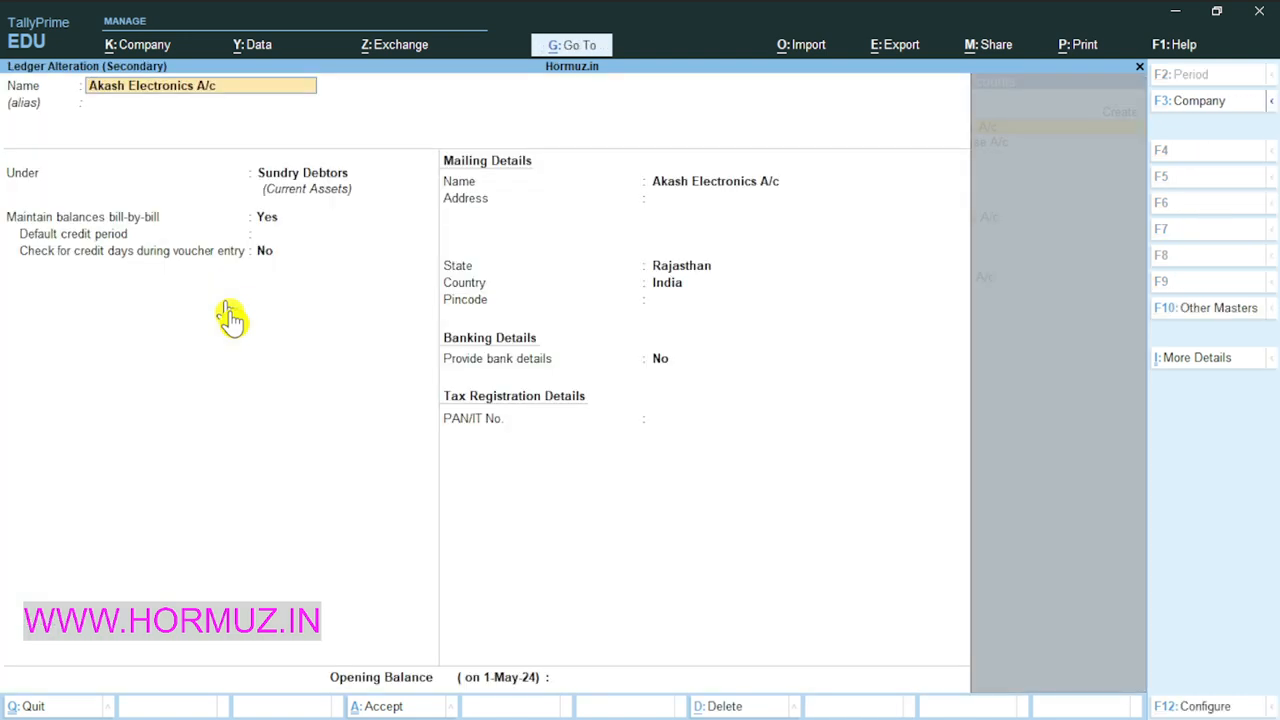
key(ctrl+a)
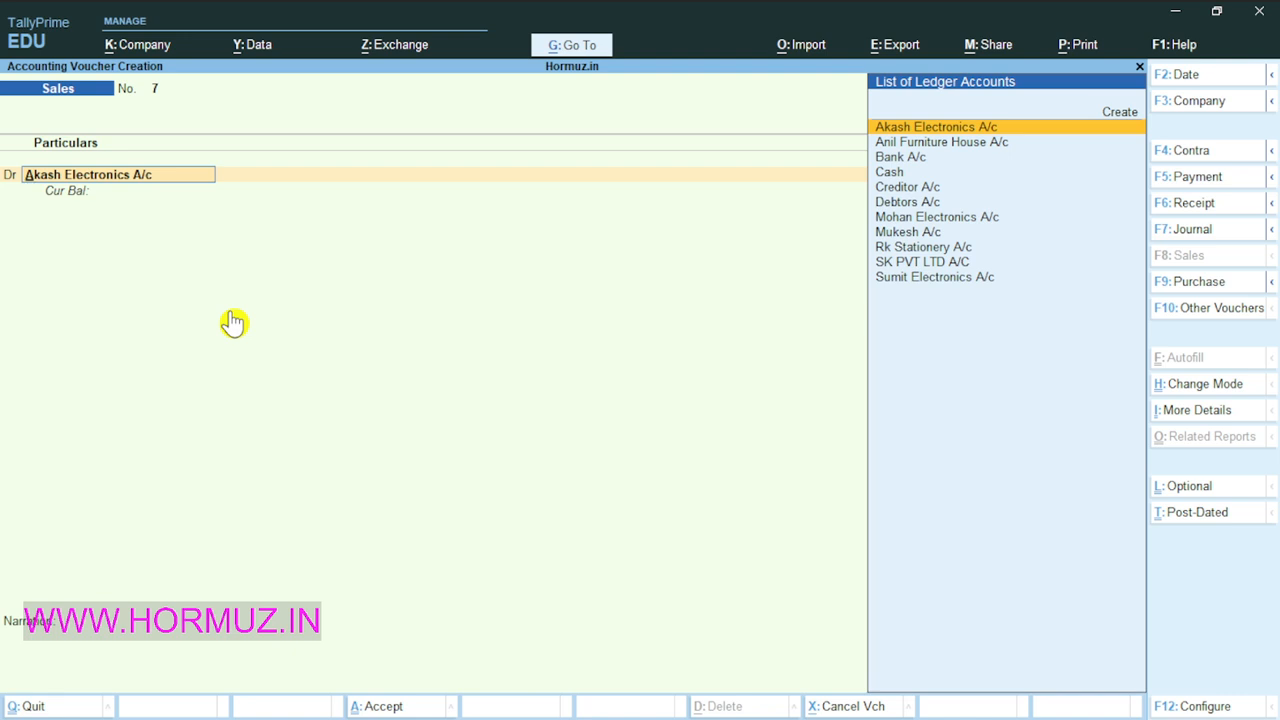
Step: Accept the dispatch and party details for Akash Electronics A/c without adding any information
key(Return)
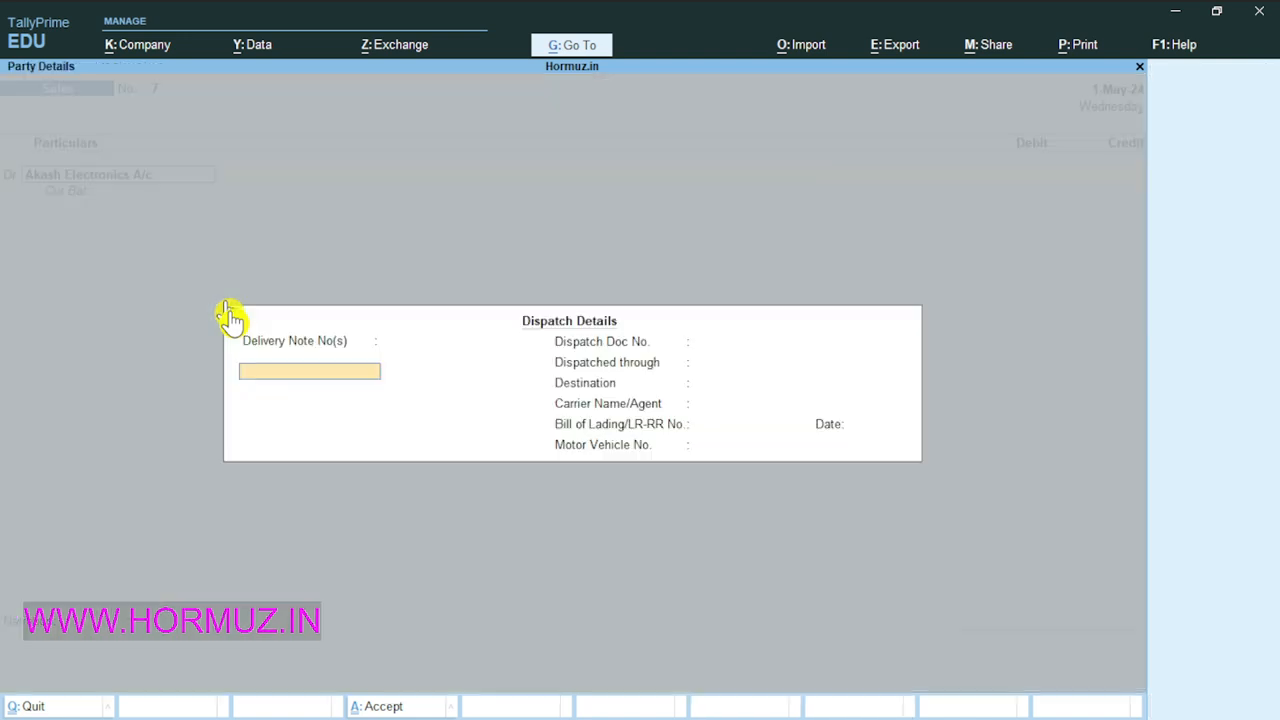
key(ctrl+a)
key(Return)
key(Return)
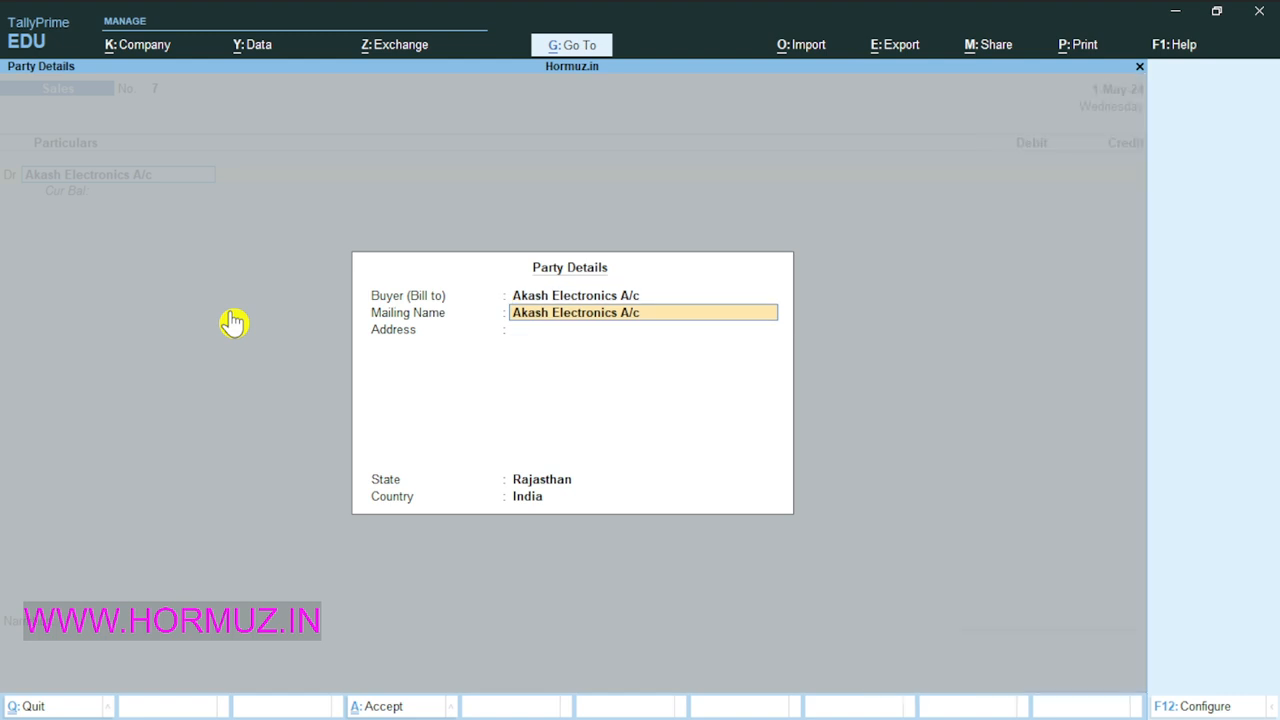
key(ctrl+a)
Step: Debit Akash Electronics A/c with 30,000 and set the bill reference type to On Account
text(3)
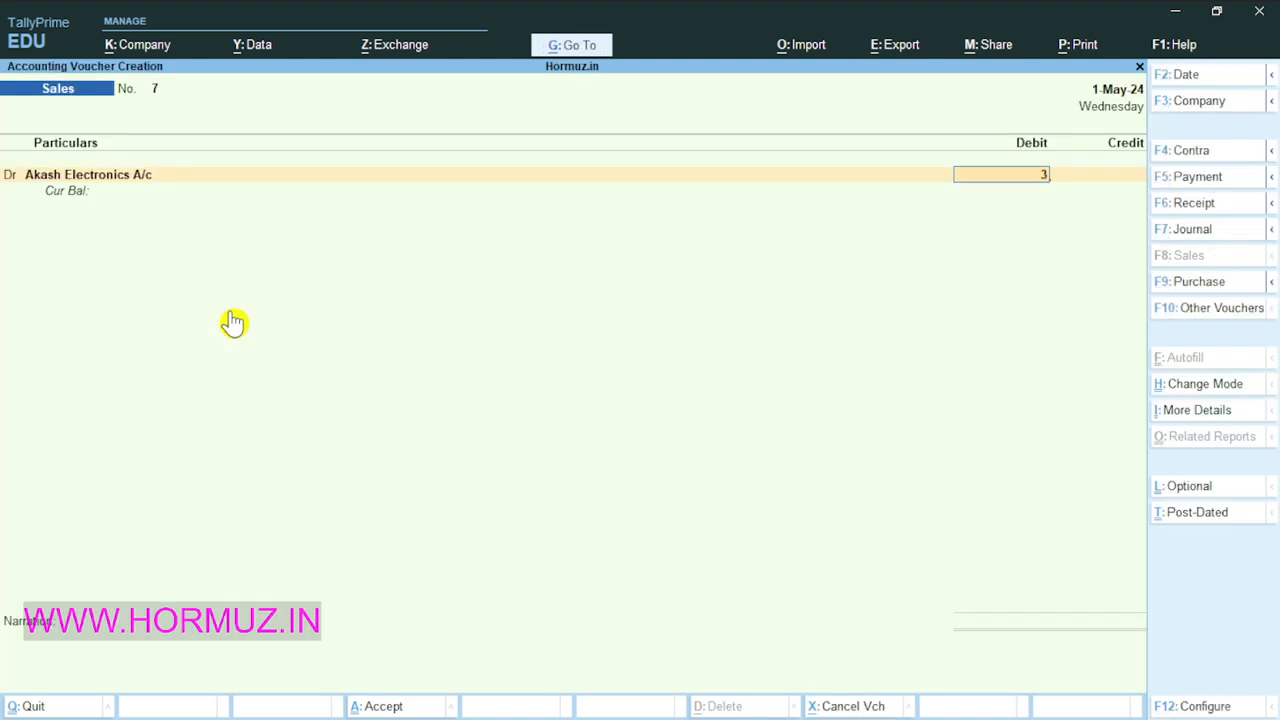
text(0,000000)
key(Return)
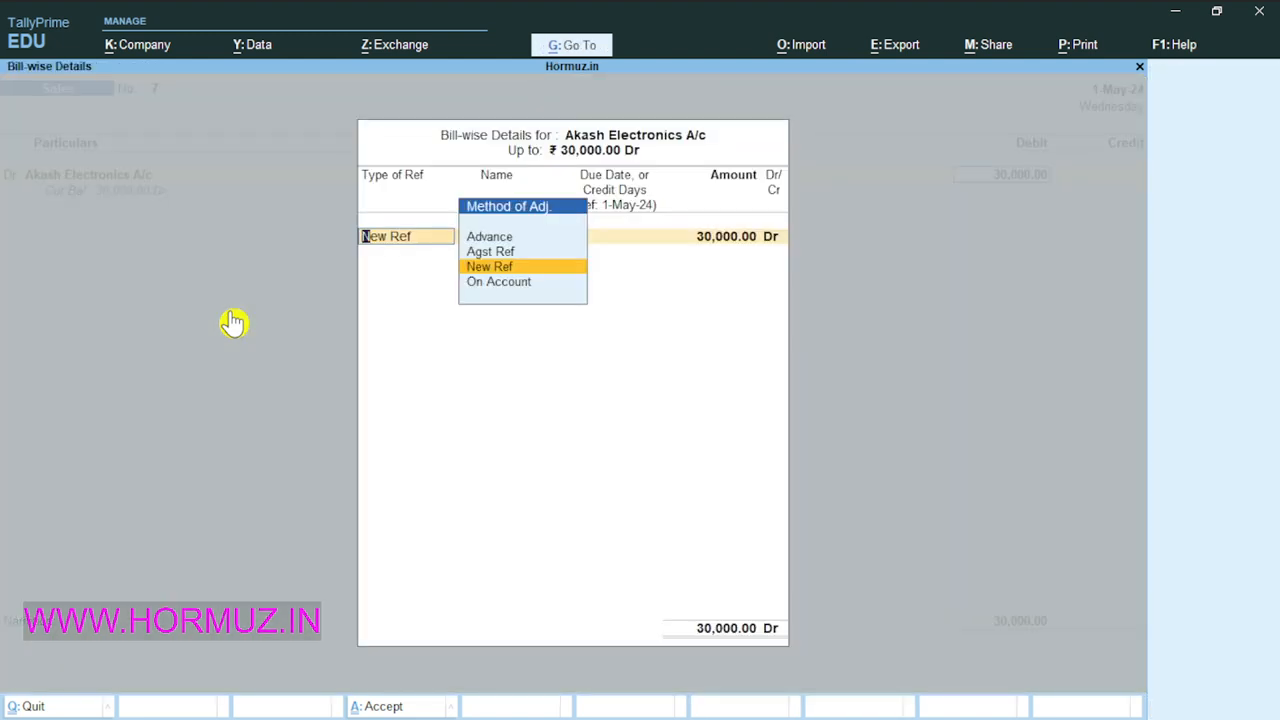
key(Down)
key(Return)
key(ctrl+a)
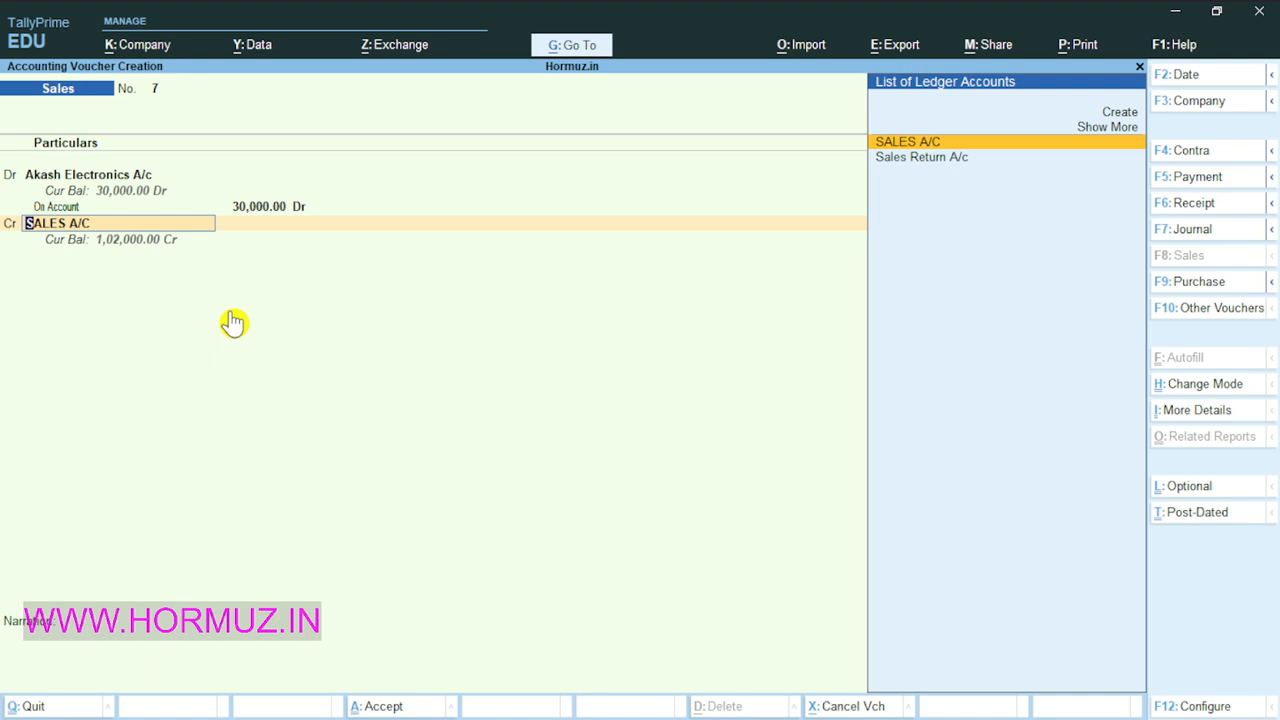
Step: Credit SALES A/C with 30,000, save the sales voucher and leave voucher entry
key(Return)
key(Escape)
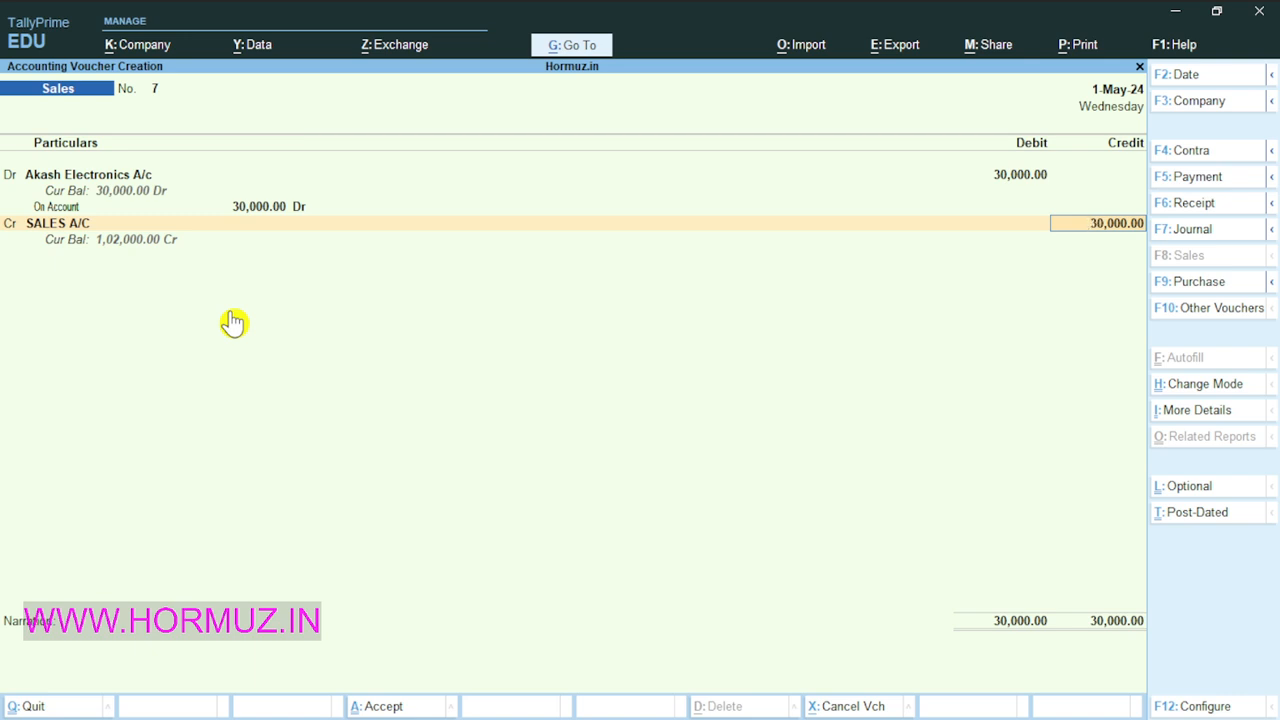
key(ctrl)
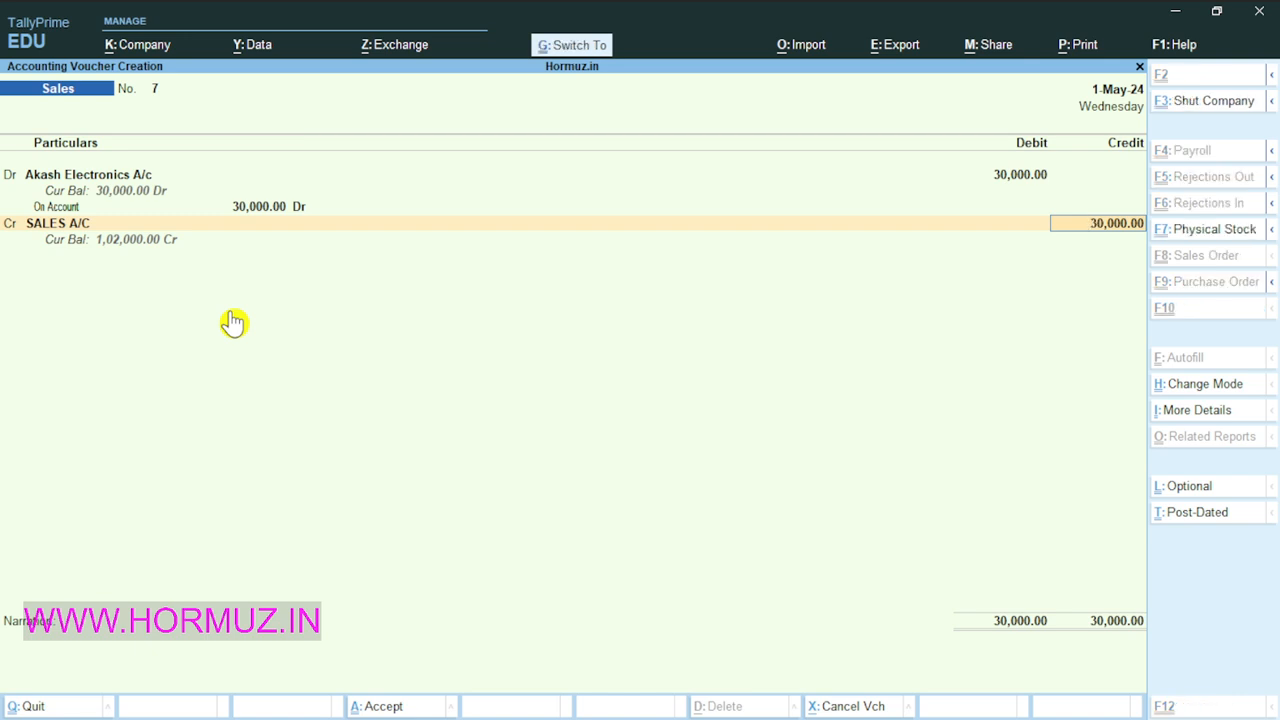
key(ctrl+a)
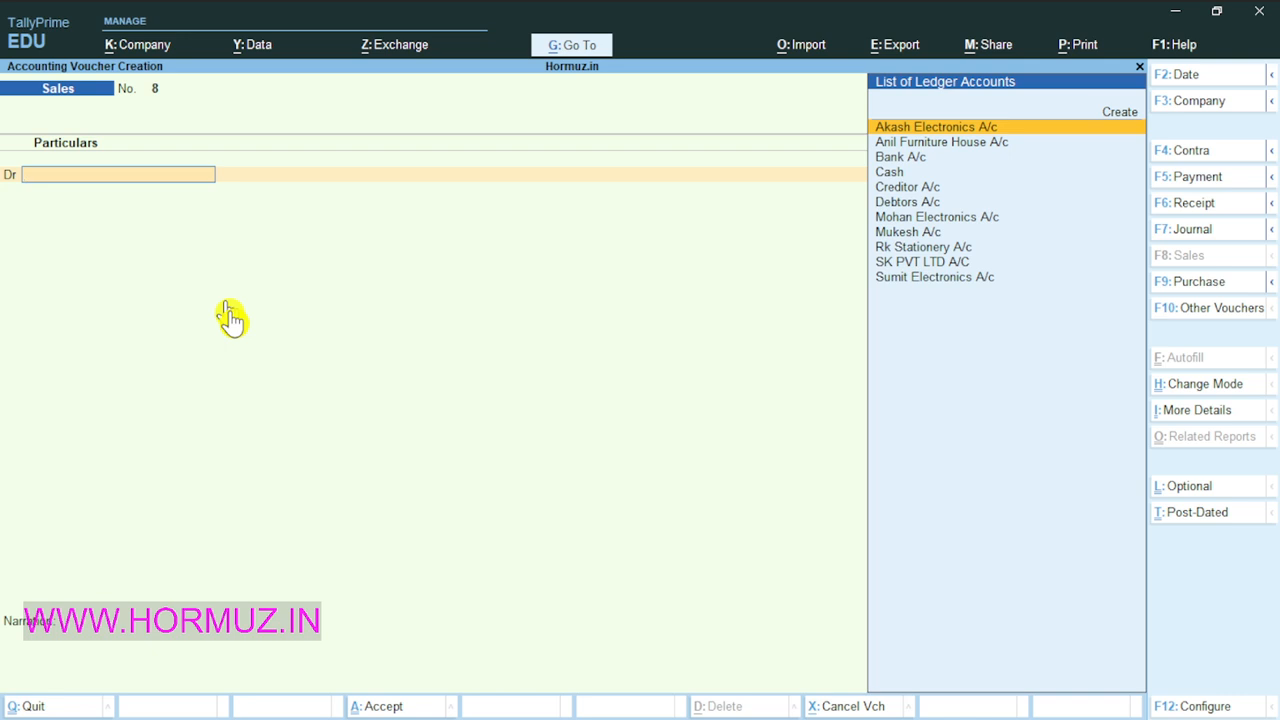
key(Escape)
key(Escape)
key(Escape)
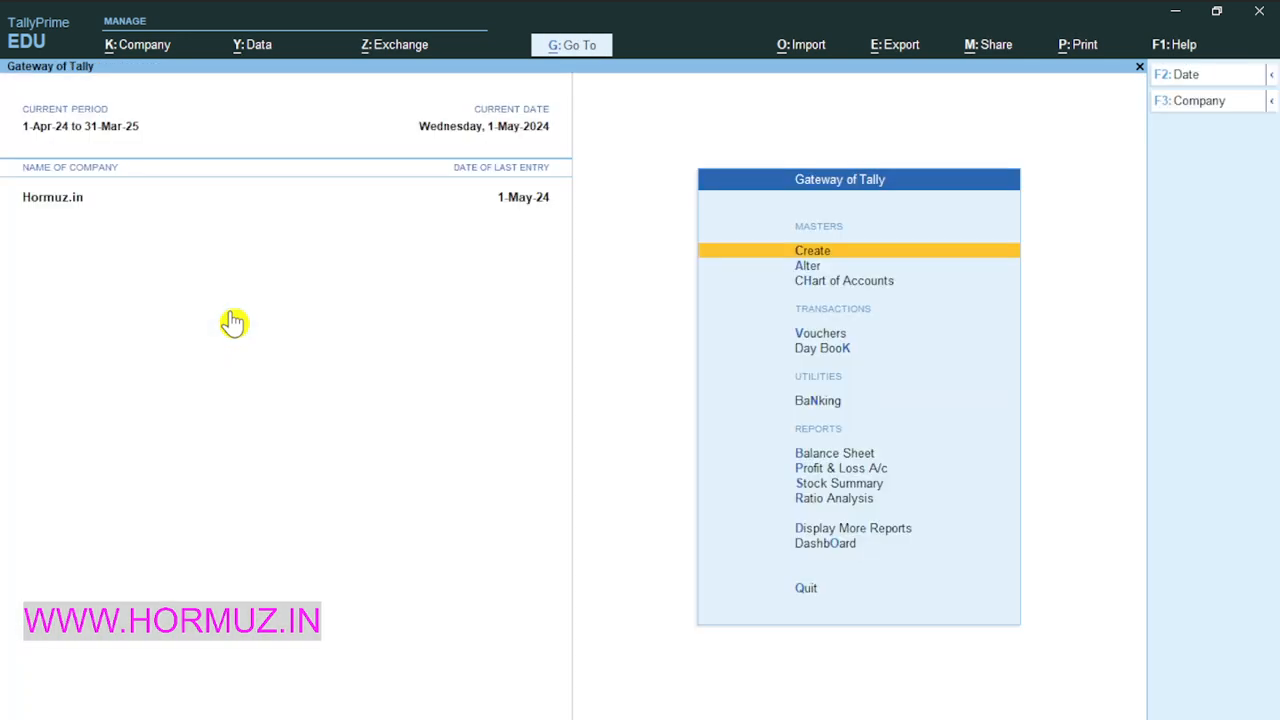
key(d)
key(a)
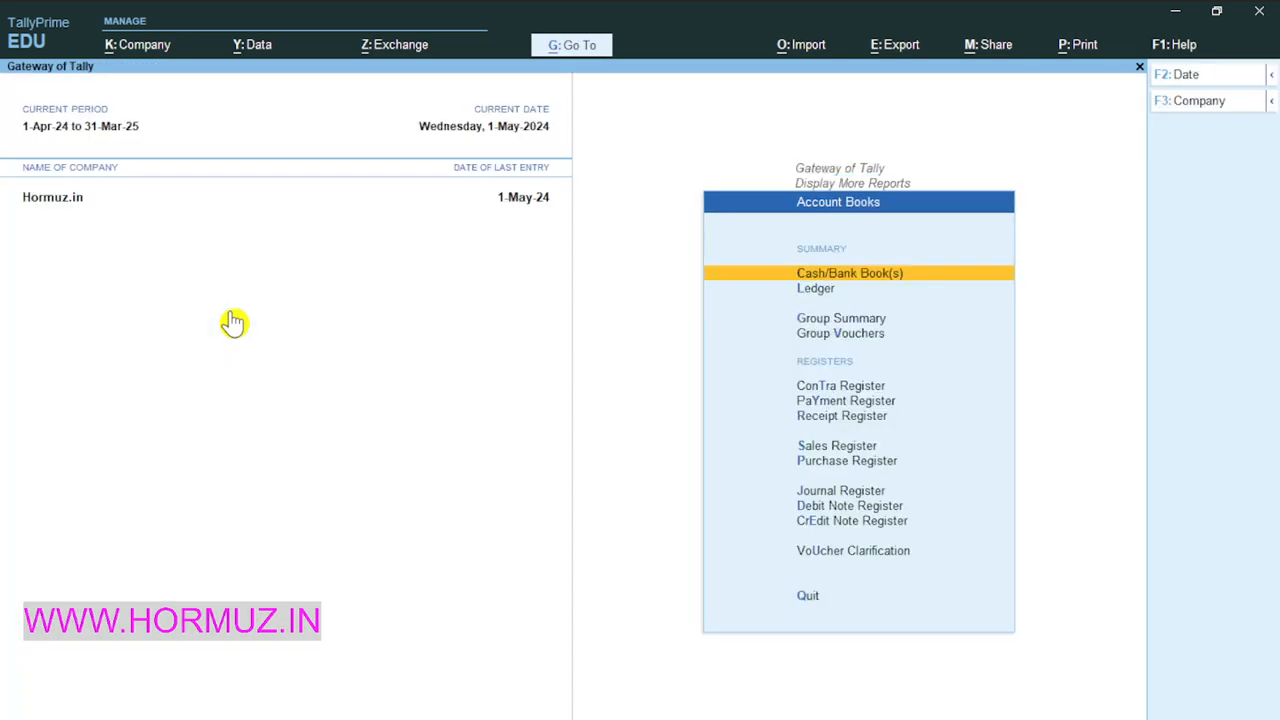
key(l)
key(Escape)
key(Escape)
key(Escape)
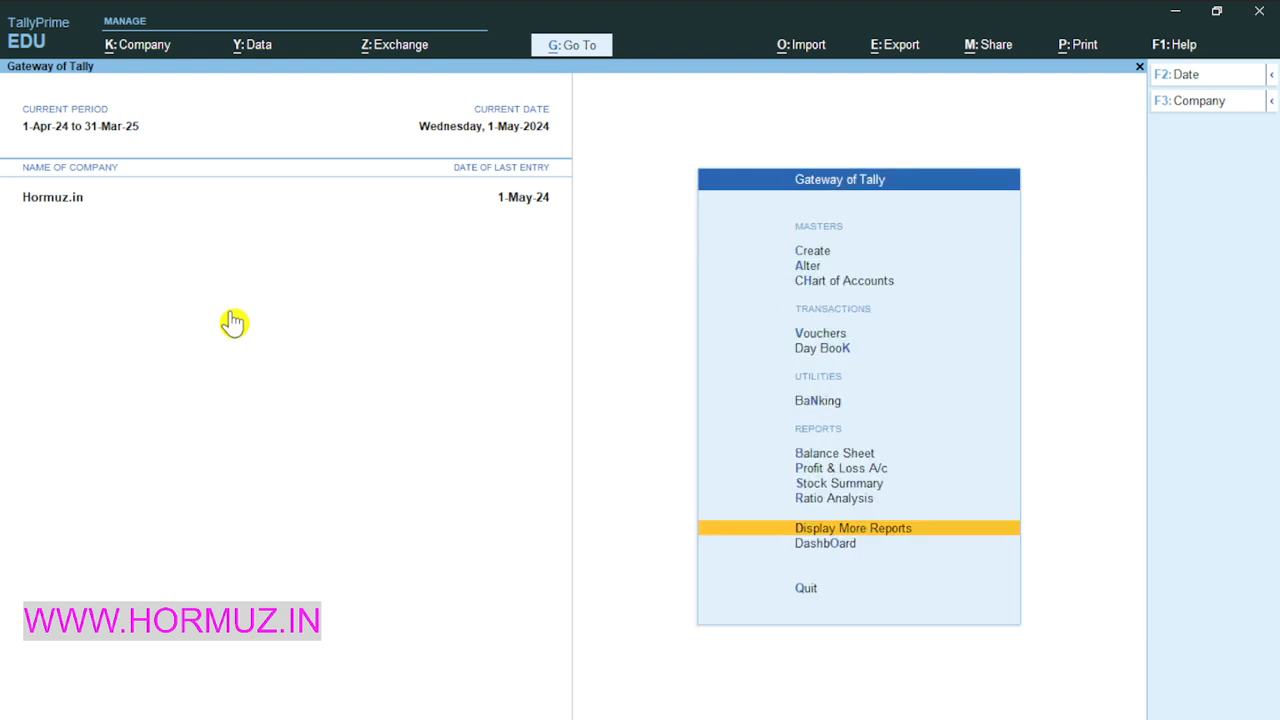
Step: View the Akash Electronics A/c ledger report from the account books and close it
key(d)
key(a)
key(l)
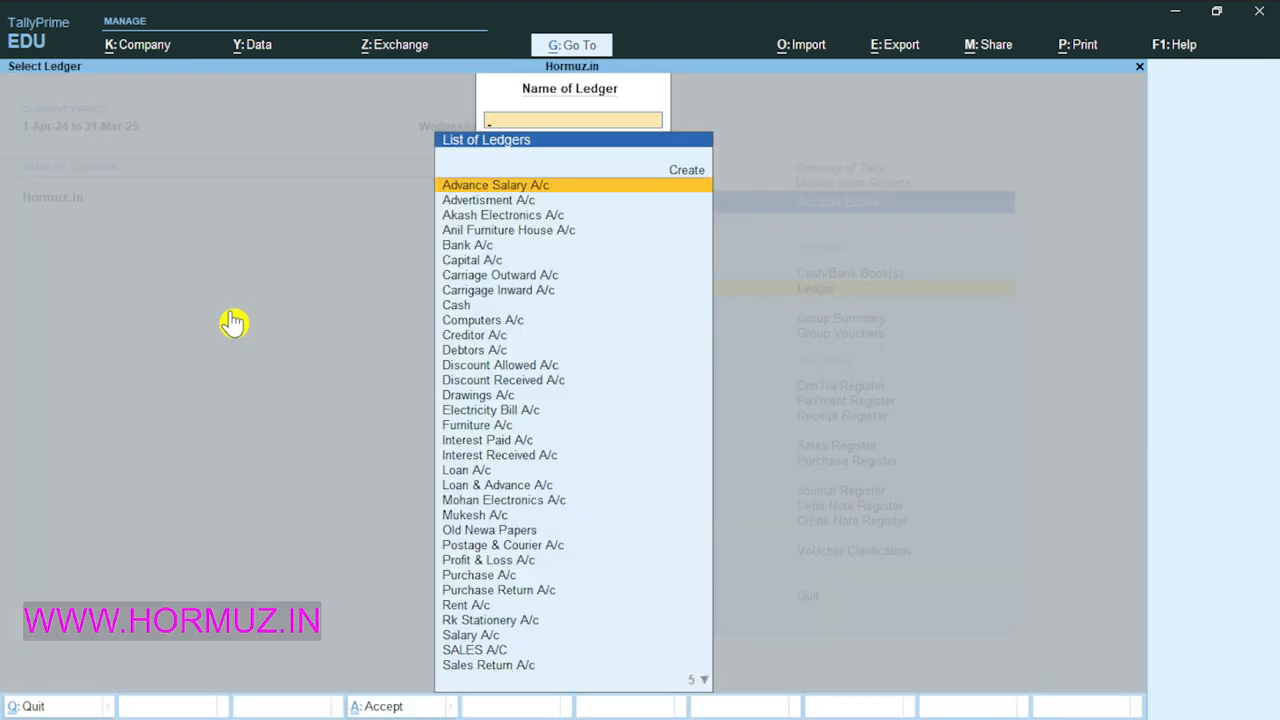
key(Down)
key(Down)
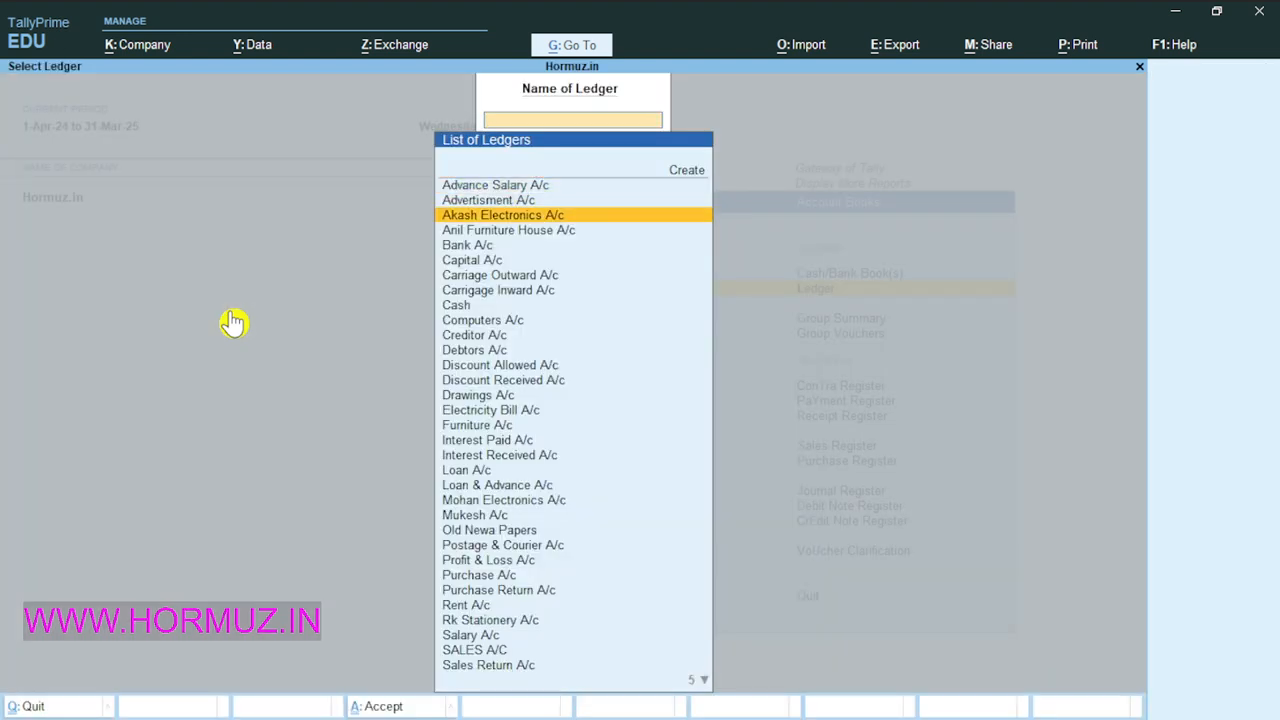
key(Return)
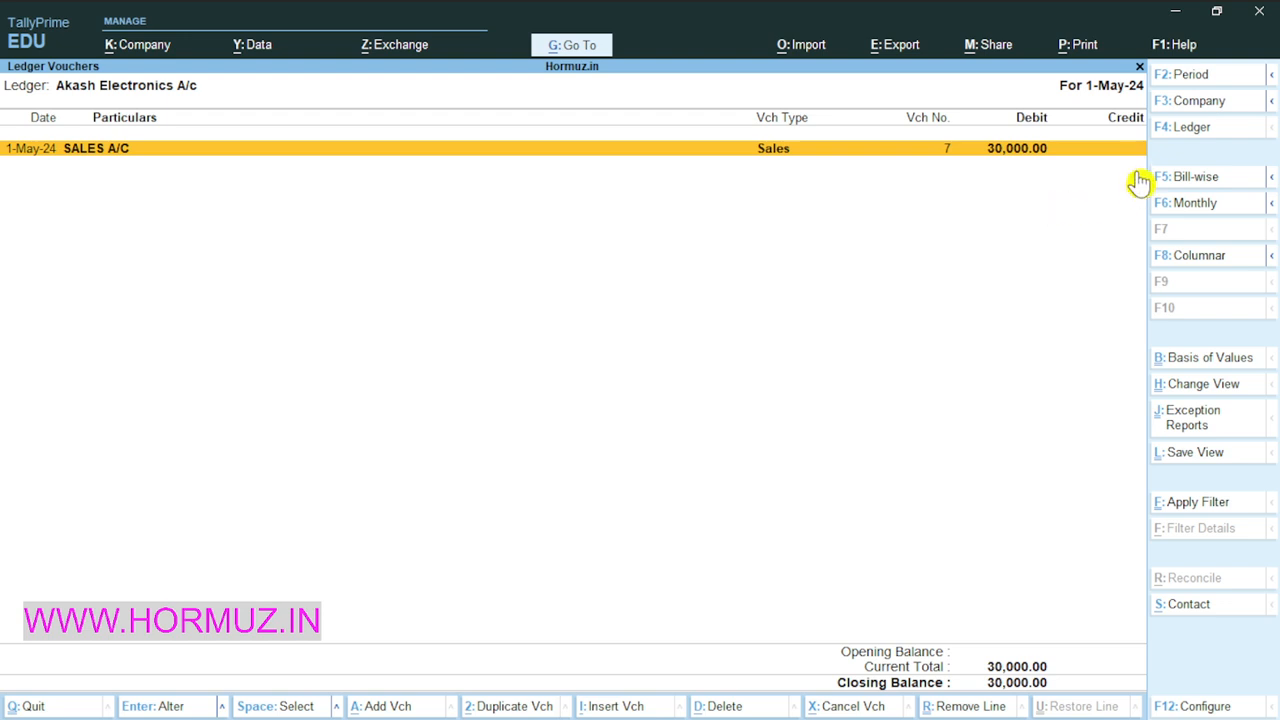
key(Escape)
key(Escape)
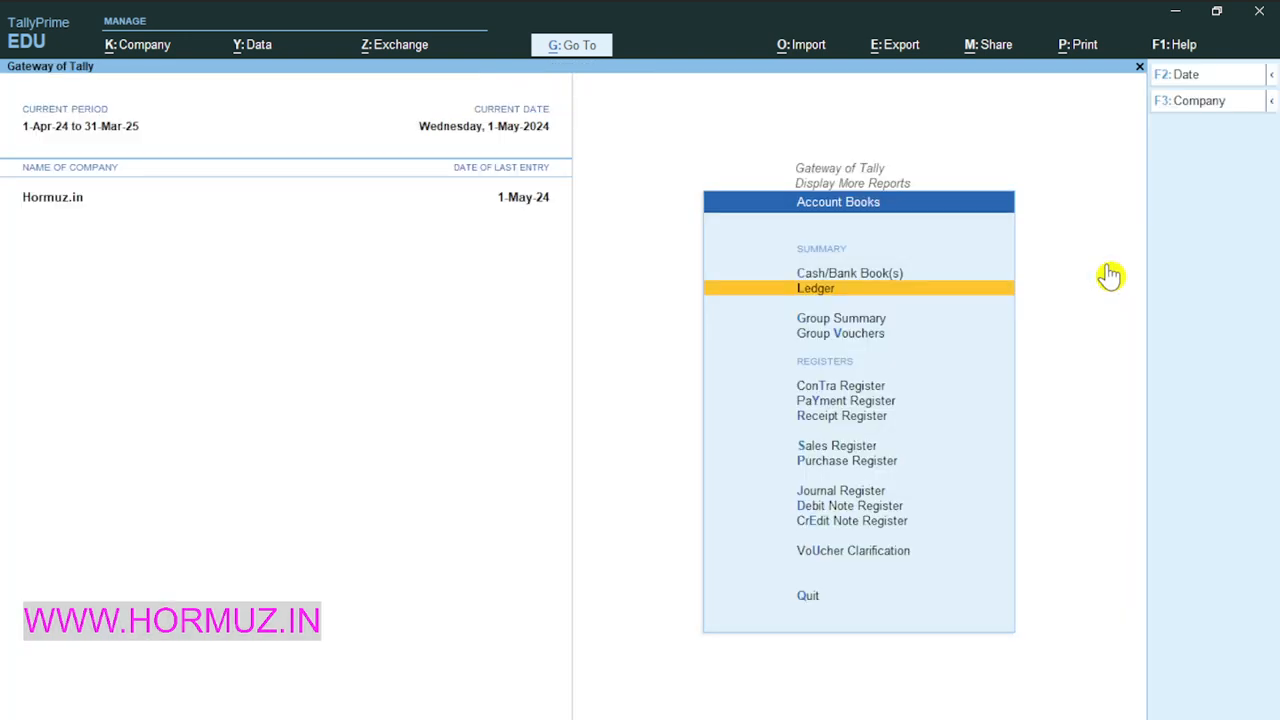
key(Escape)
Step: Open voucher entry and start a Credit Note voucher
key(Up)
key(Up)
key(Up)
key(Up)
key(Up)
key(Up)
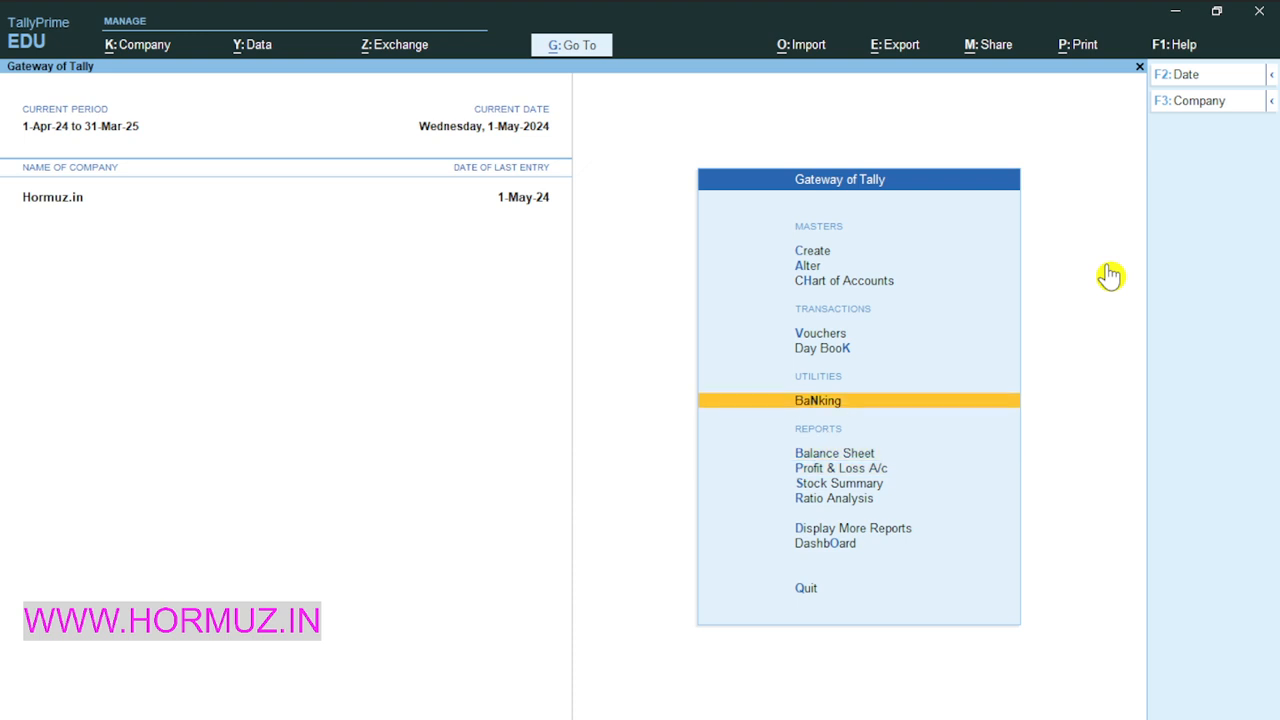
key(Return)
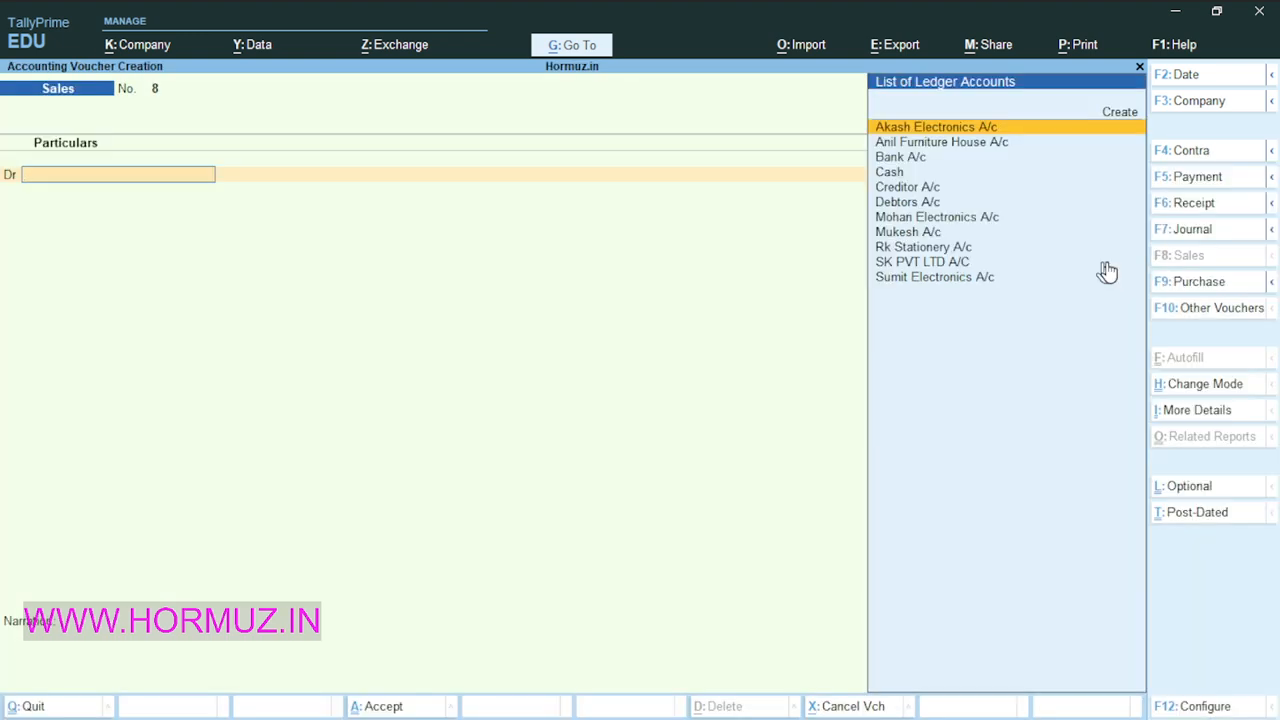
key(alt)
key(alt)
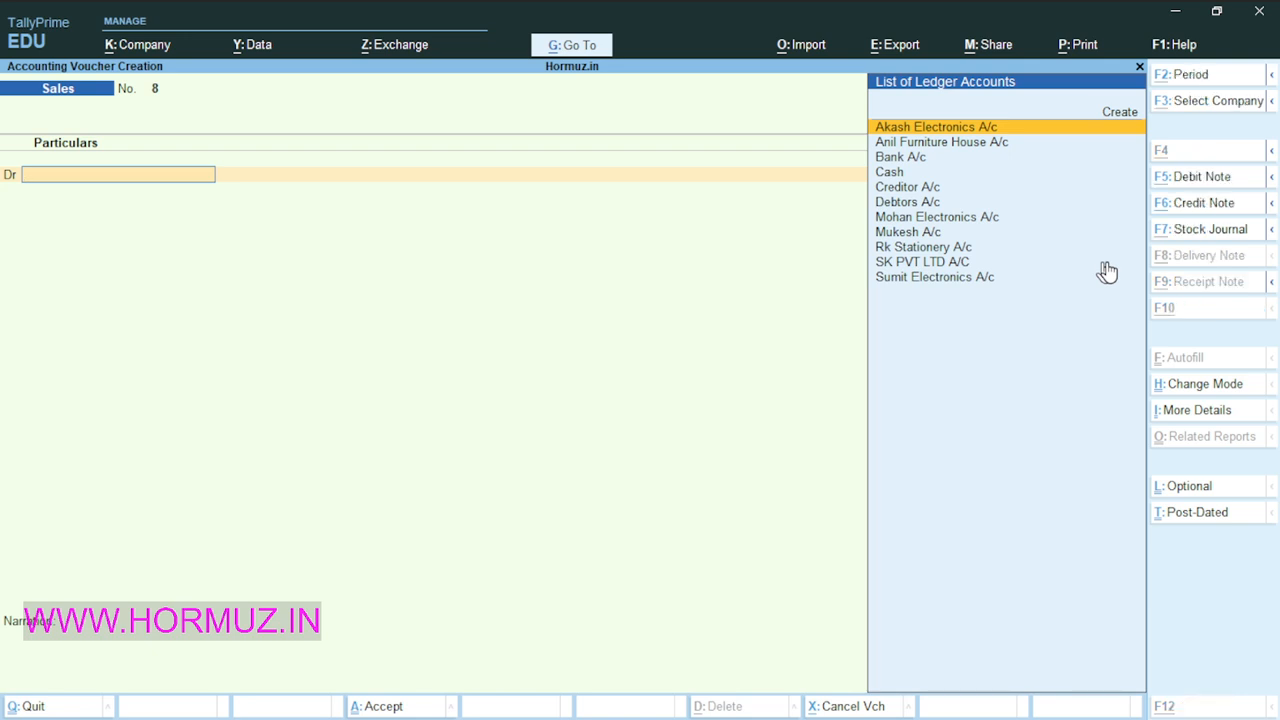
key(alt+F6)
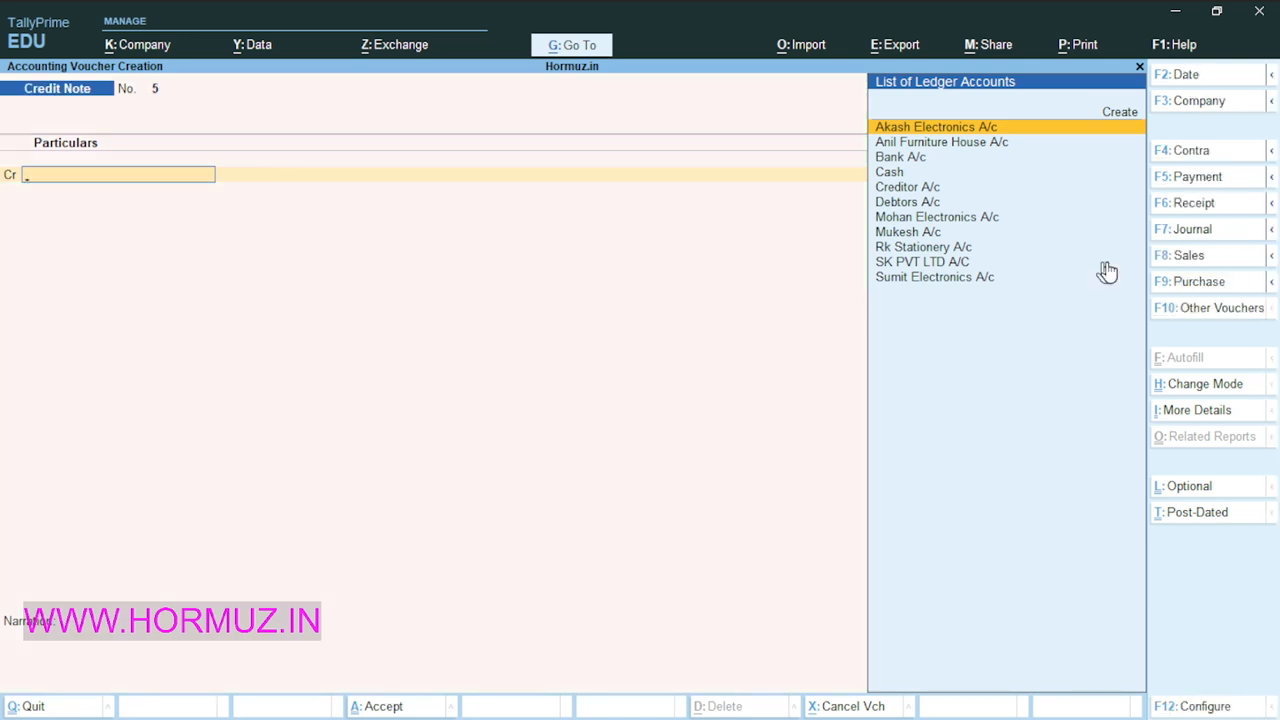
Step: Examine the list of available voucher types, including Credit Note and Debit Note, and close it
key(F10)
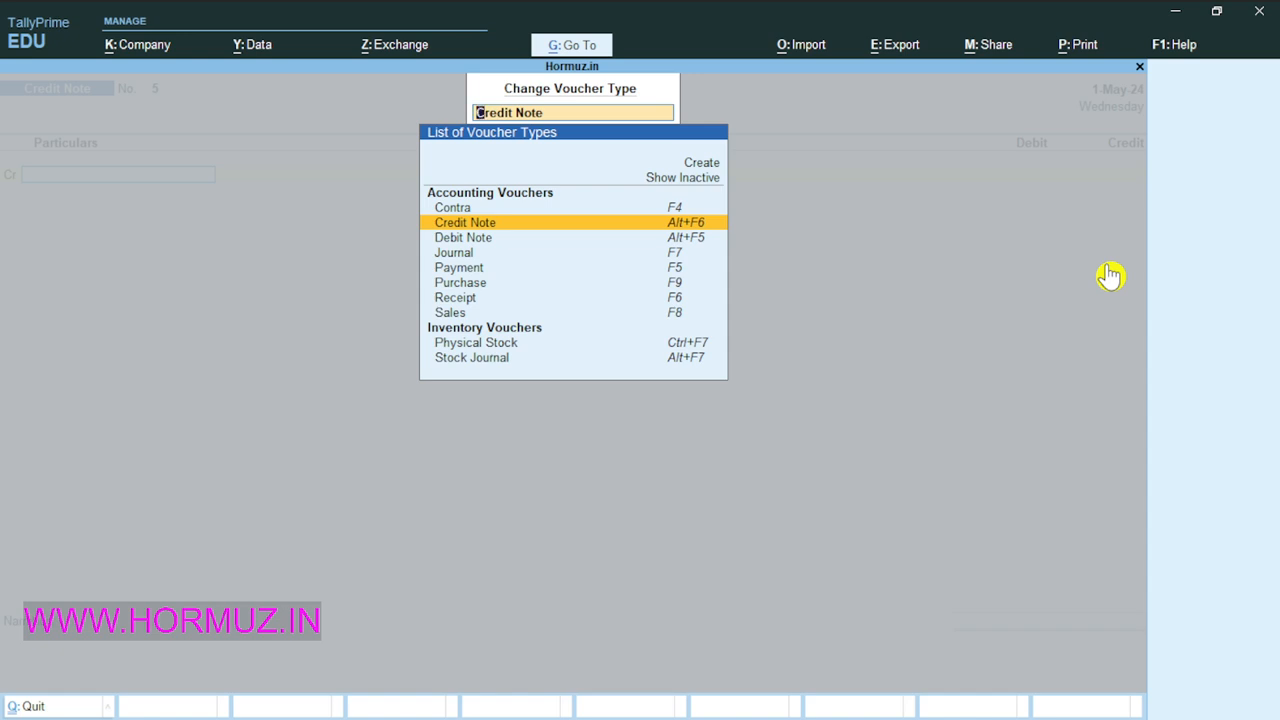
key(Down)
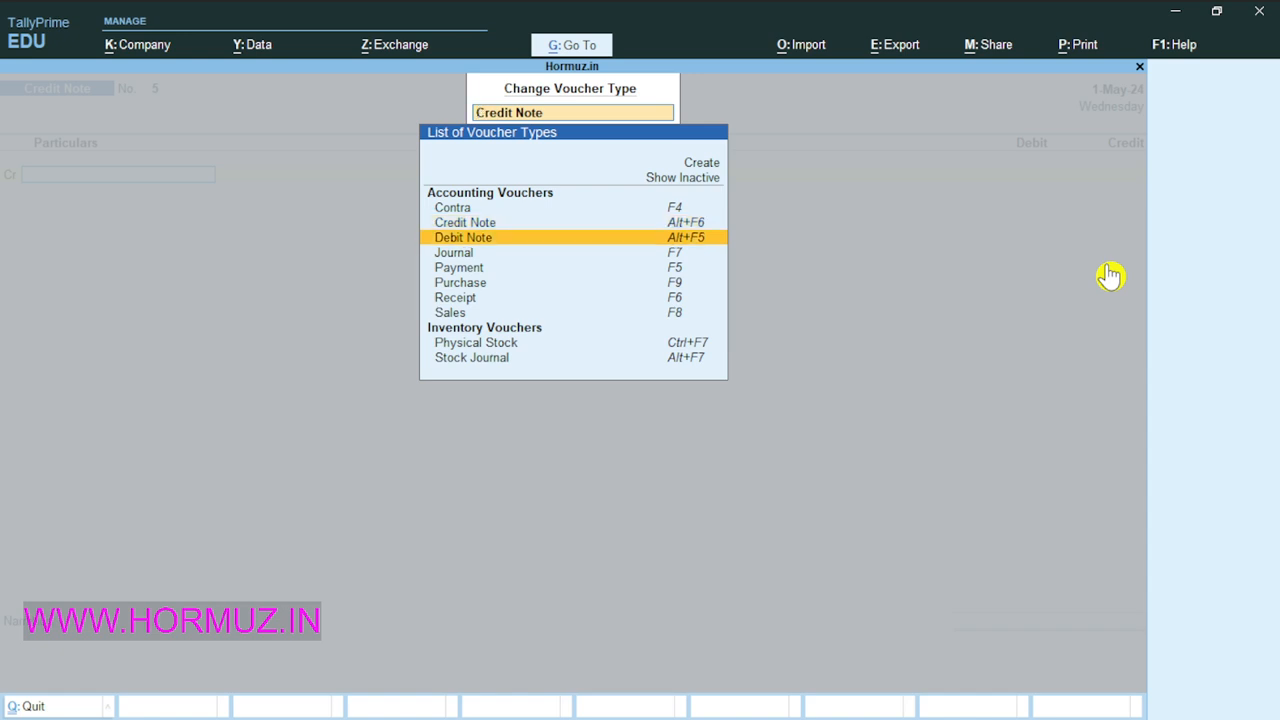
key(Up)
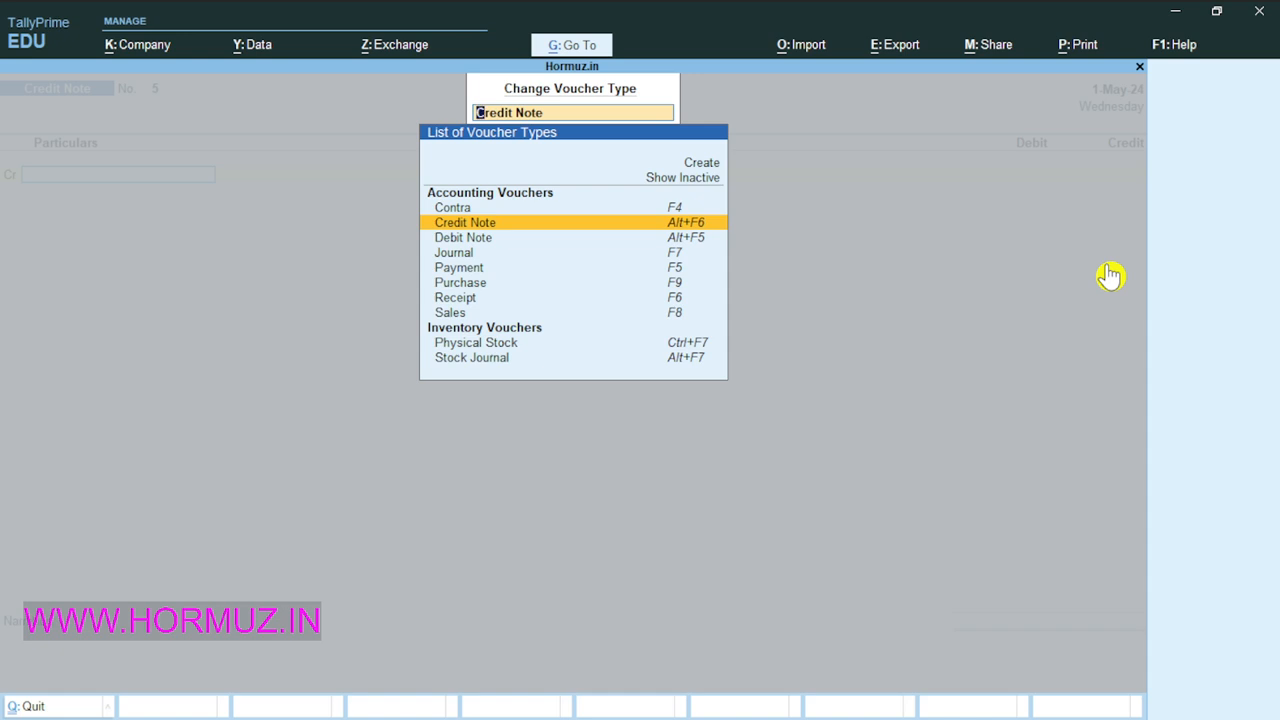
key(BackSpace)
key(Escape)
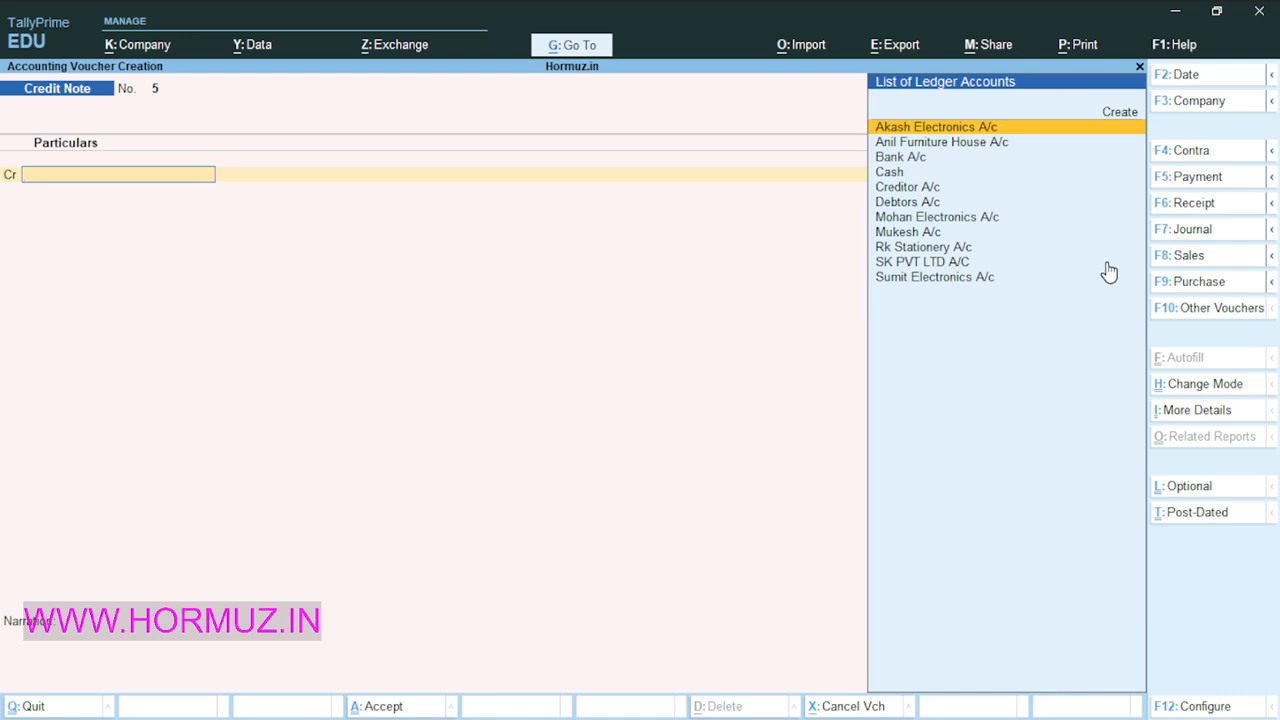
Step: Choose Akash Electronics A/c as the credit ledger and accept its receipt and party details without adding information
key(Return)
key(Return)
key(Return)
key(Return)
key(Return)
key(Return)
key(Return)
key(Return)
key(Return)
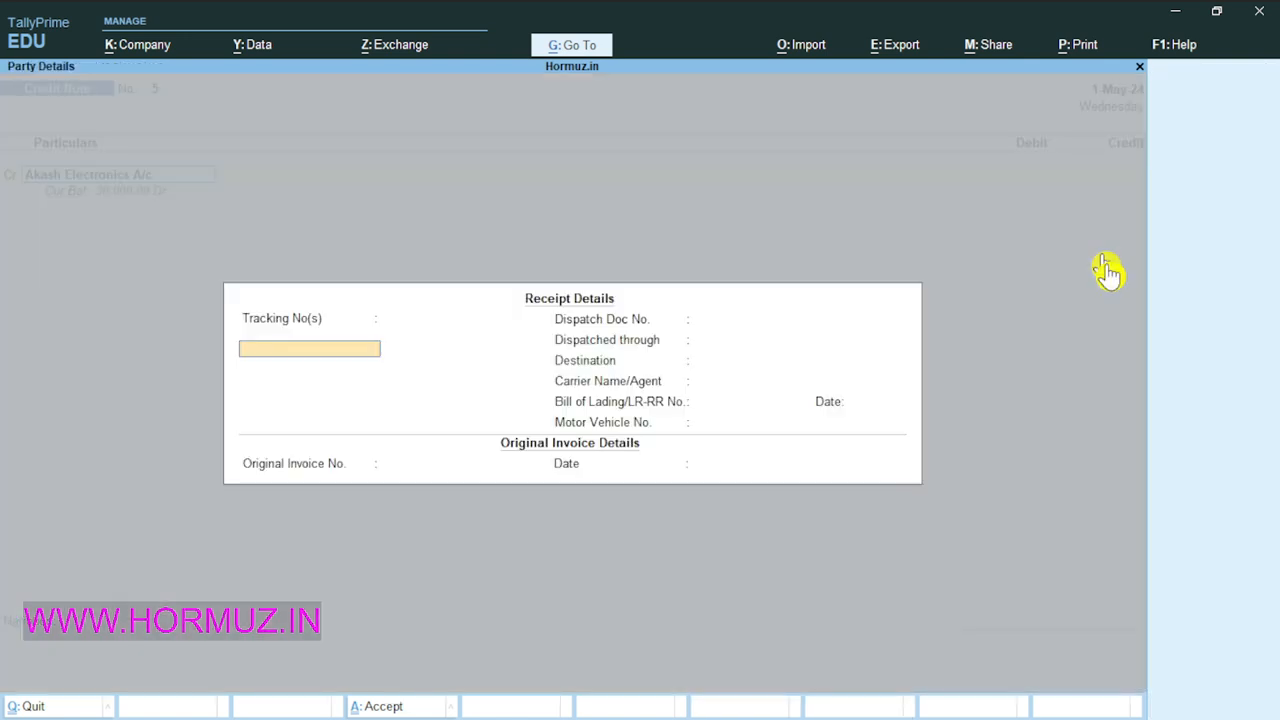
key(Return)
key(Return)
key(Return)
key(Return)
key(Return)
key(Return)
key(Return)
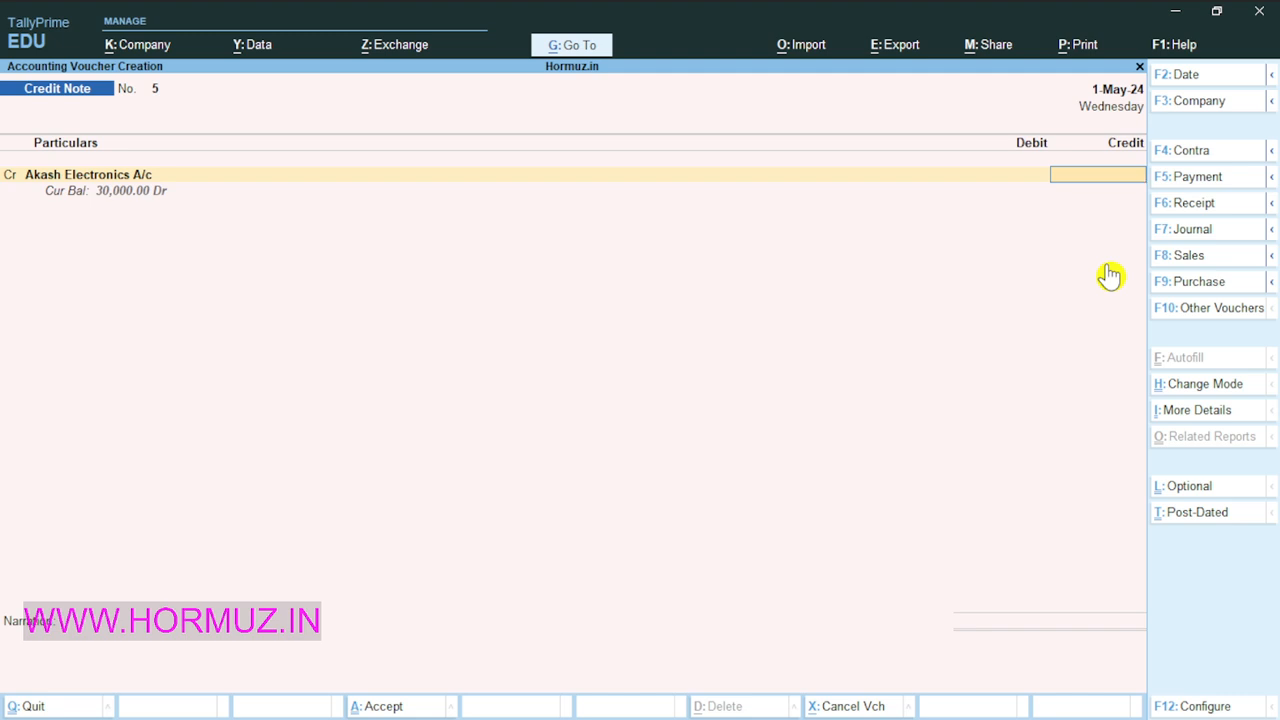
Step: Credit Akash Electronics A/c with 2,000 and adjust the amount On Account in its bill-wise details
text(2000)
key(Return)
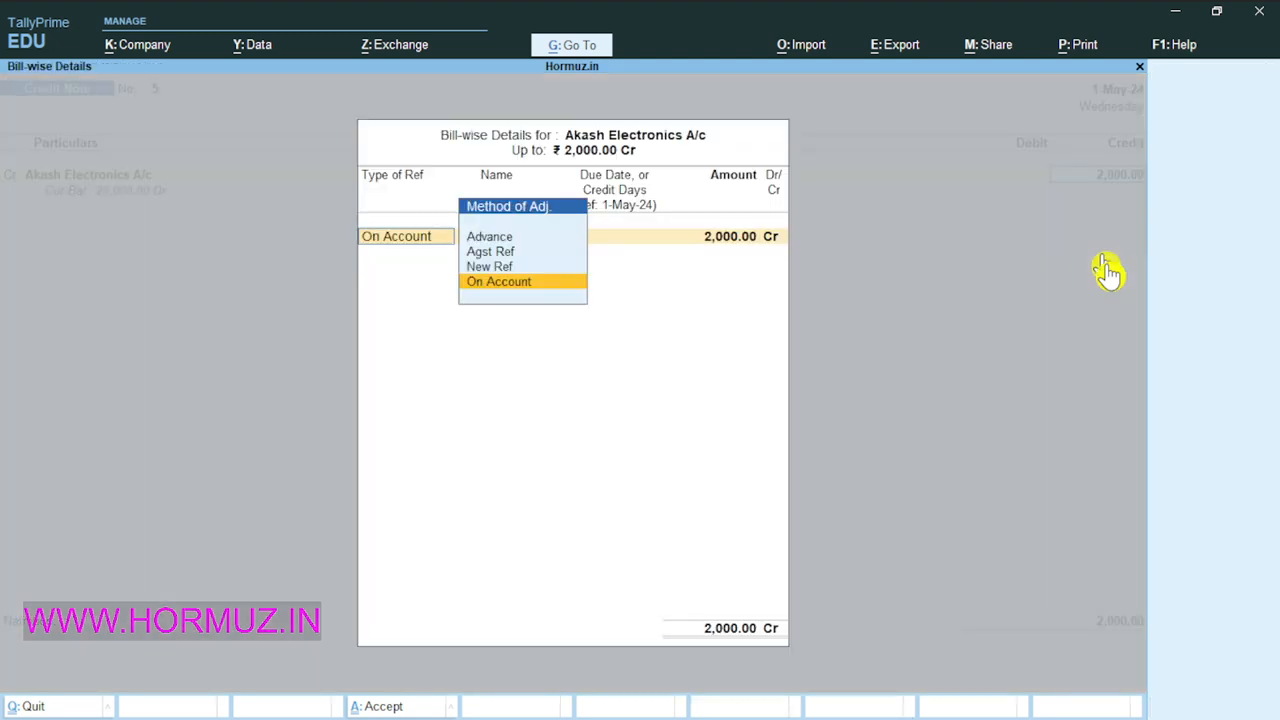
key(Return)
key(Return)
key(Return)
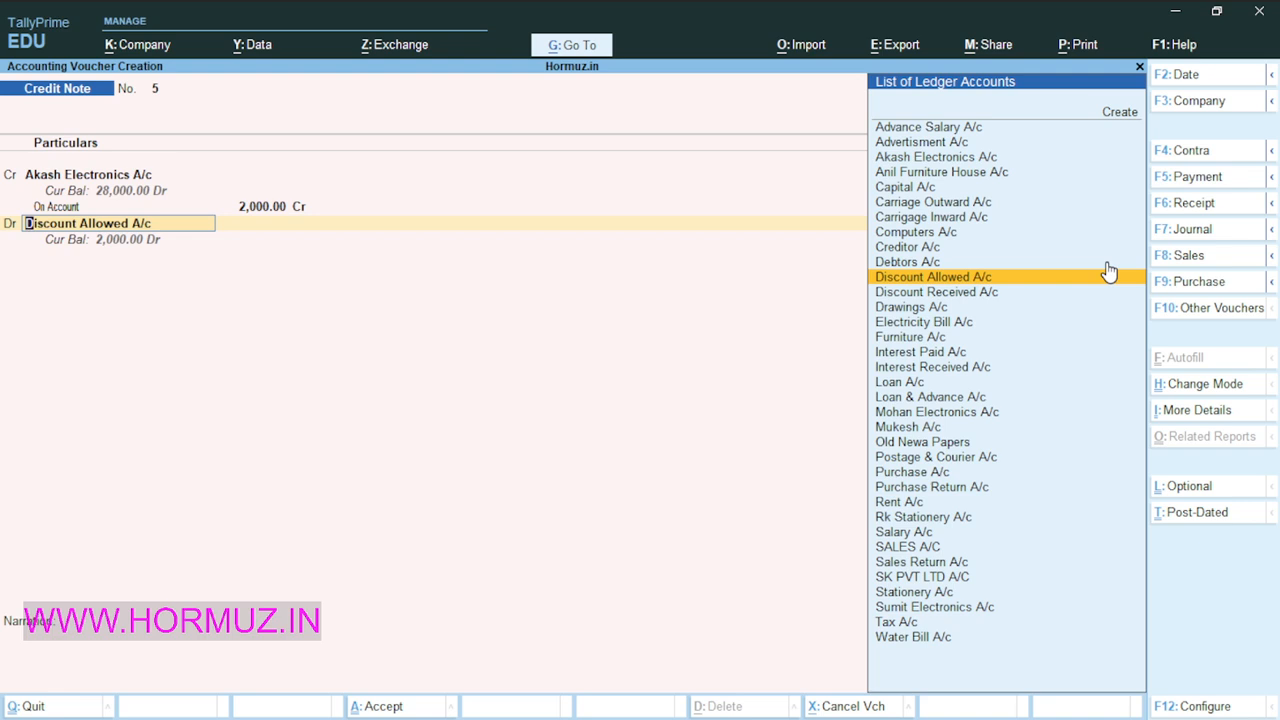
Step: Replace the debit ledger with Sales Return A/c and leave its inventory allocations without any item
key(BackSpace)
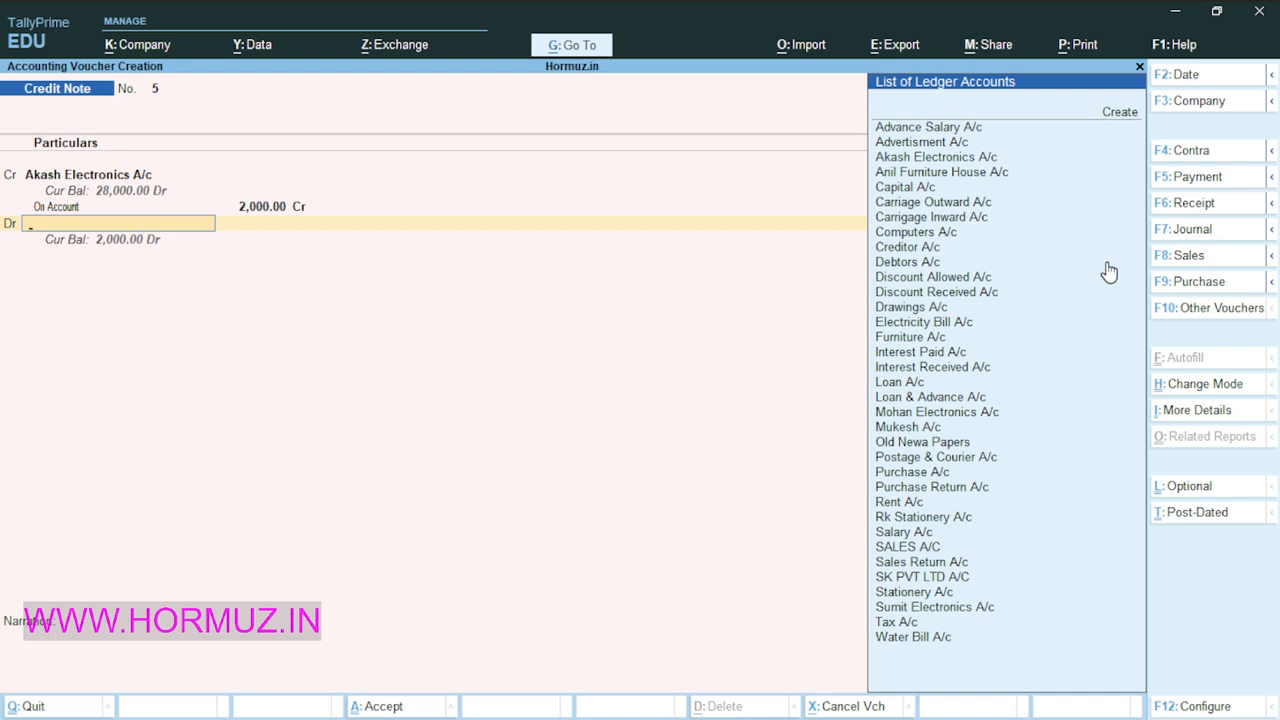
text(Sal)
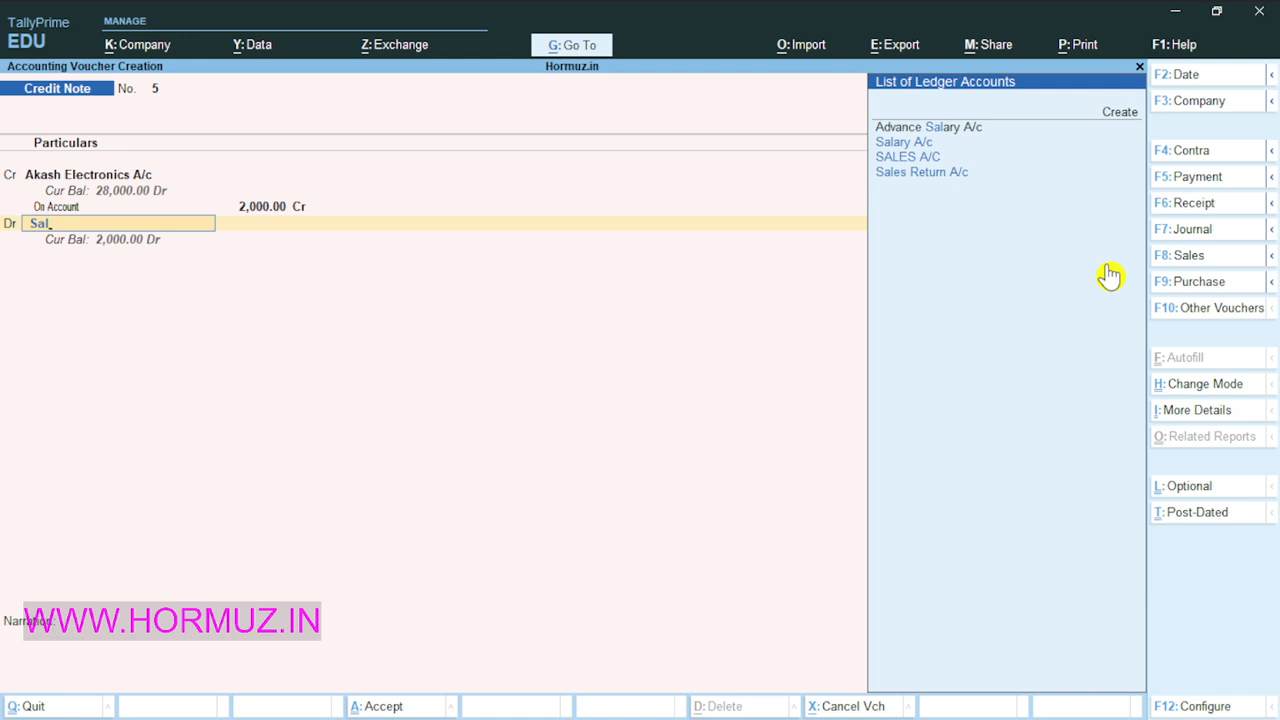
key(Down)
key(Down)
key(Down)
key(Return)
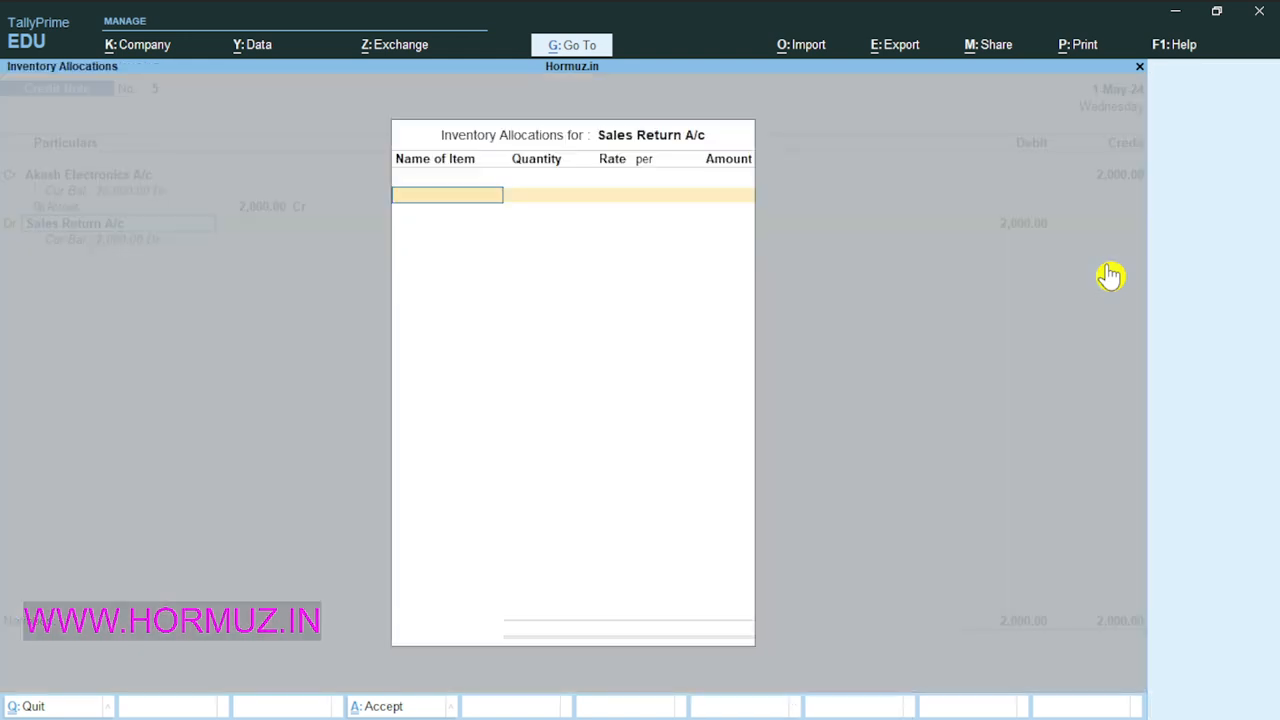
key(Escape)
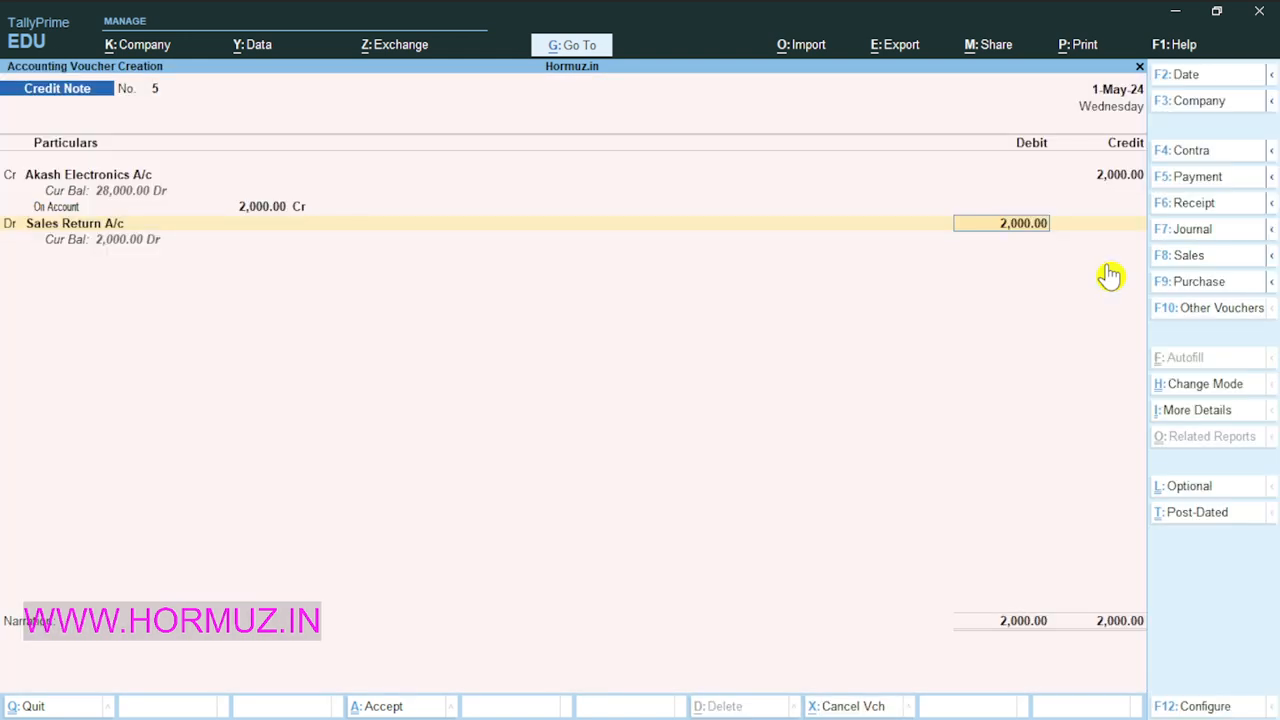
key(BackSpace)
key(Return)
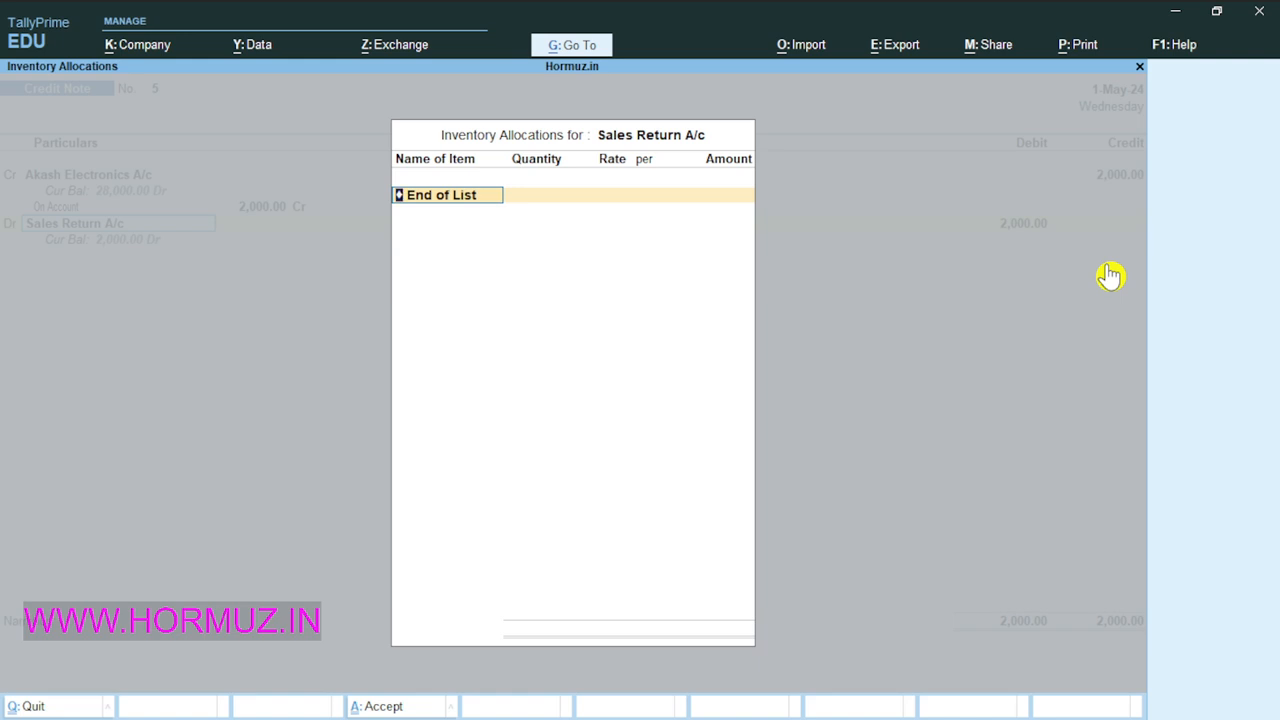
key(Return)
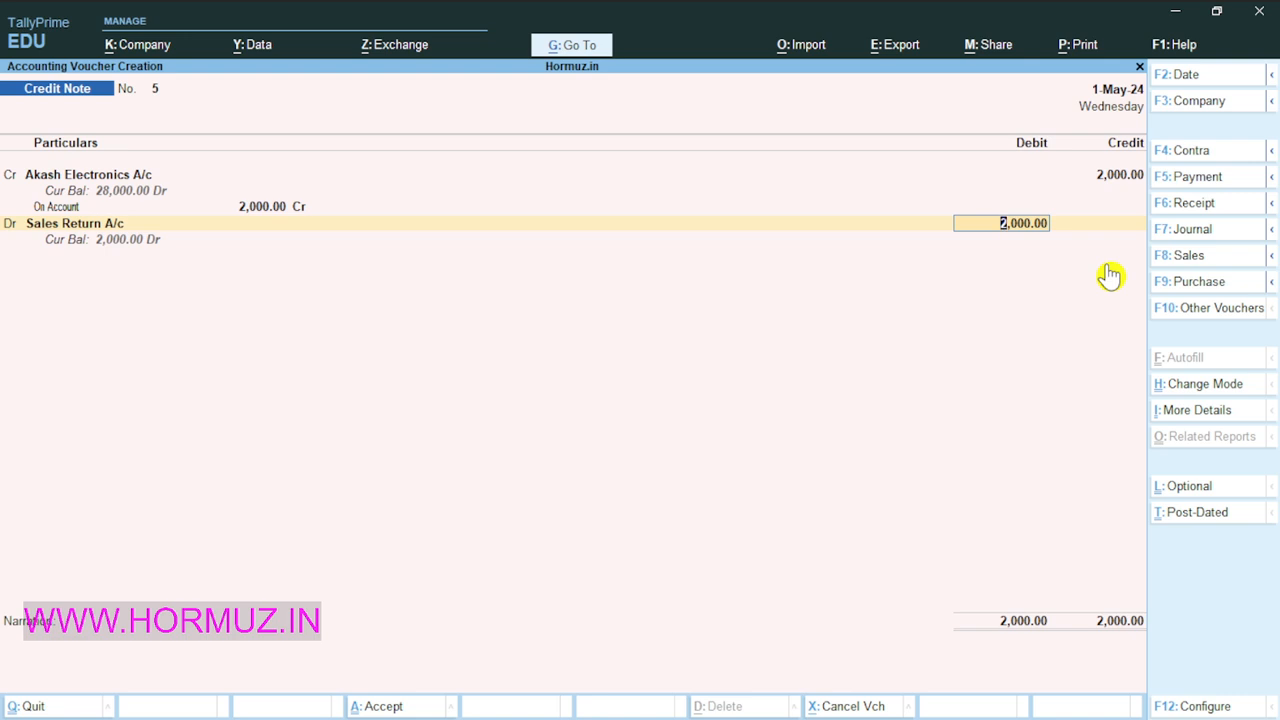
Step: Check the stock item list for the Sales Return A/c allocation, keep End of List, and save the credit note
key(BackSpace)
key(Return)
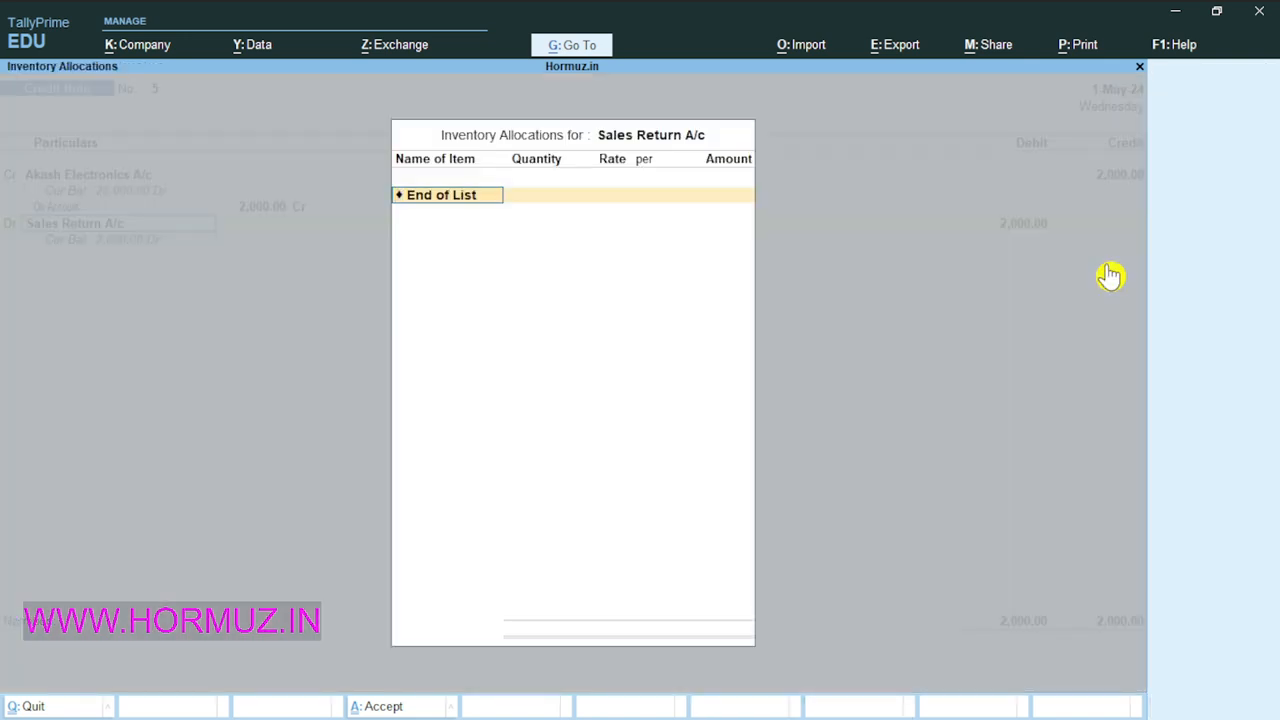
key(BackSpace)
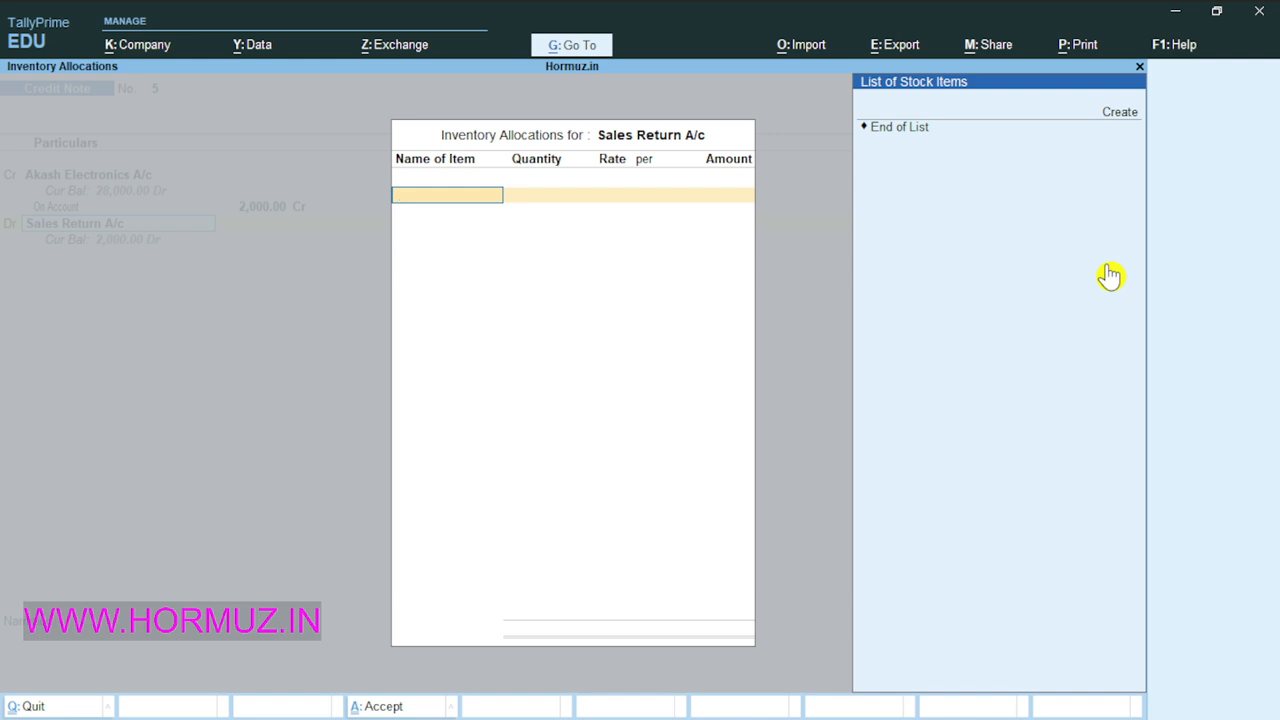
key(Escape)
key(Return)
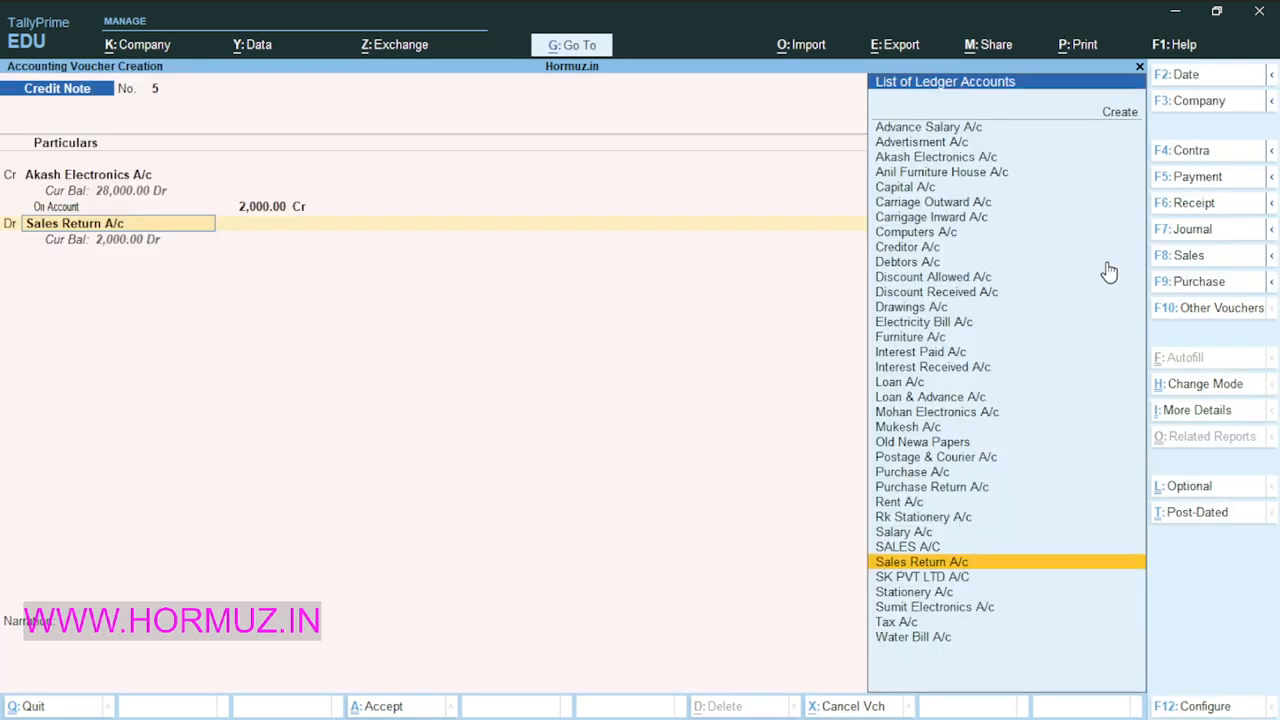
key(Return)
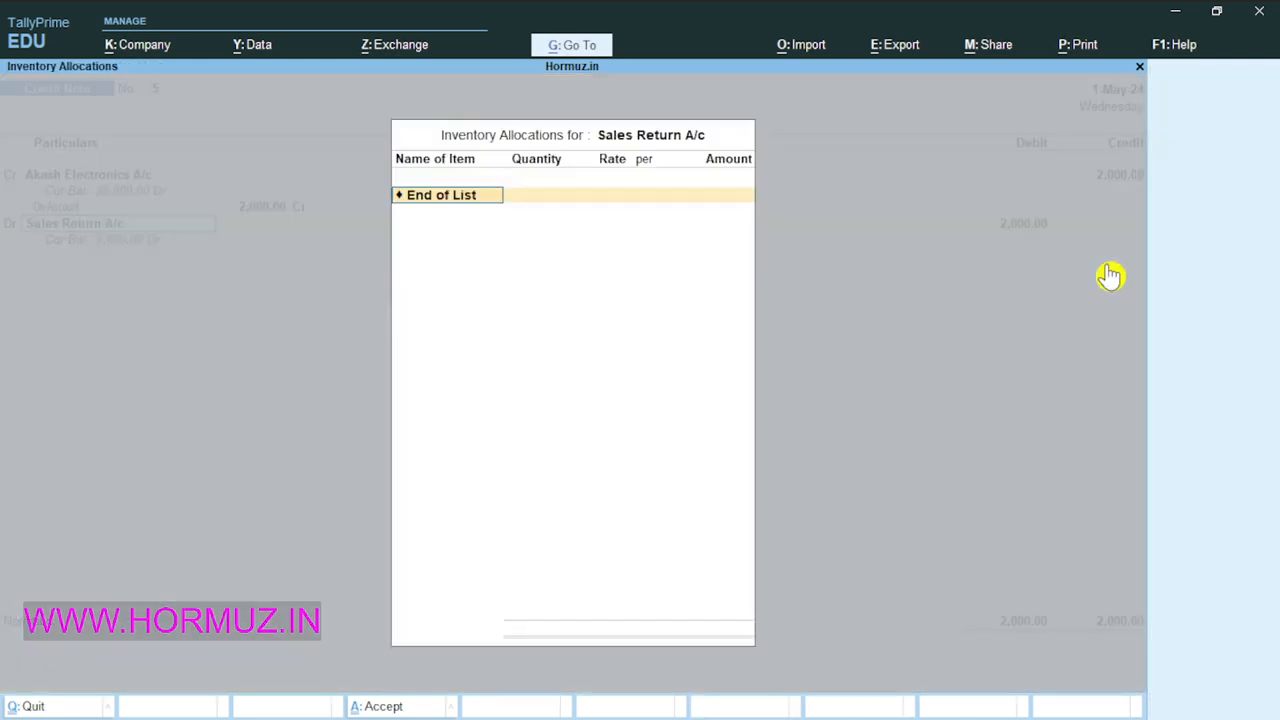
key(Return)
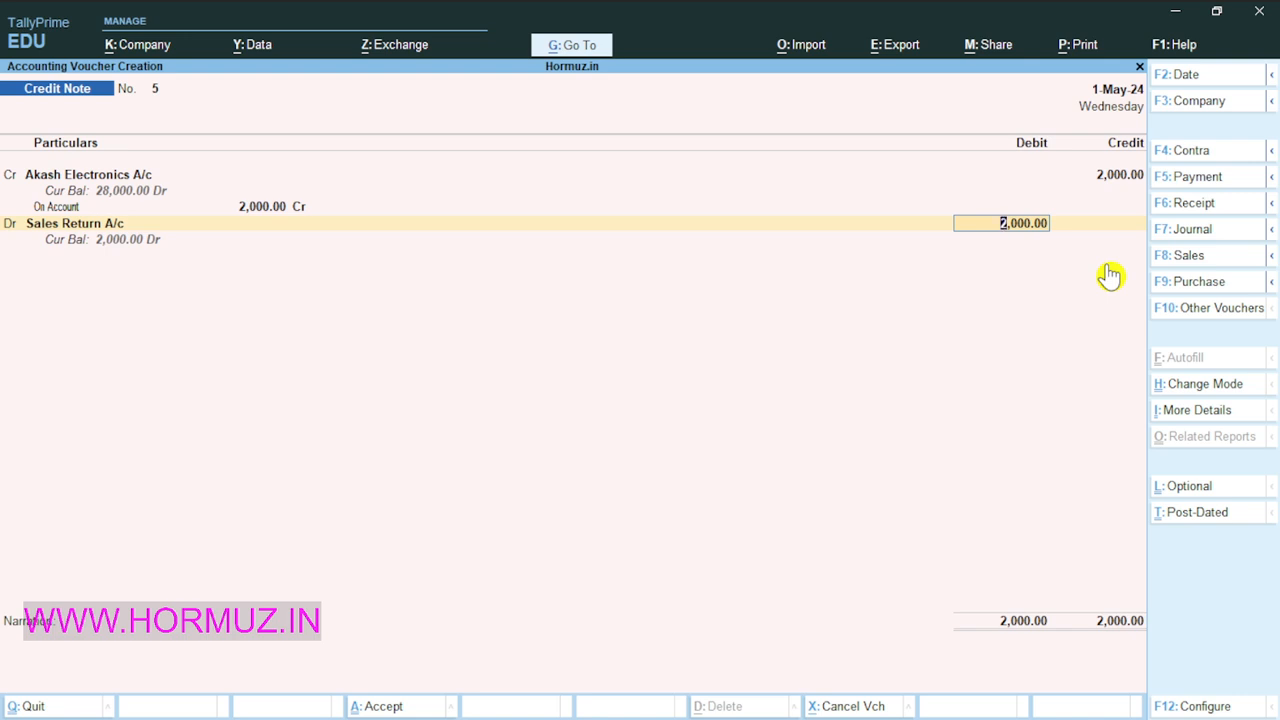
key(ctrl+a)
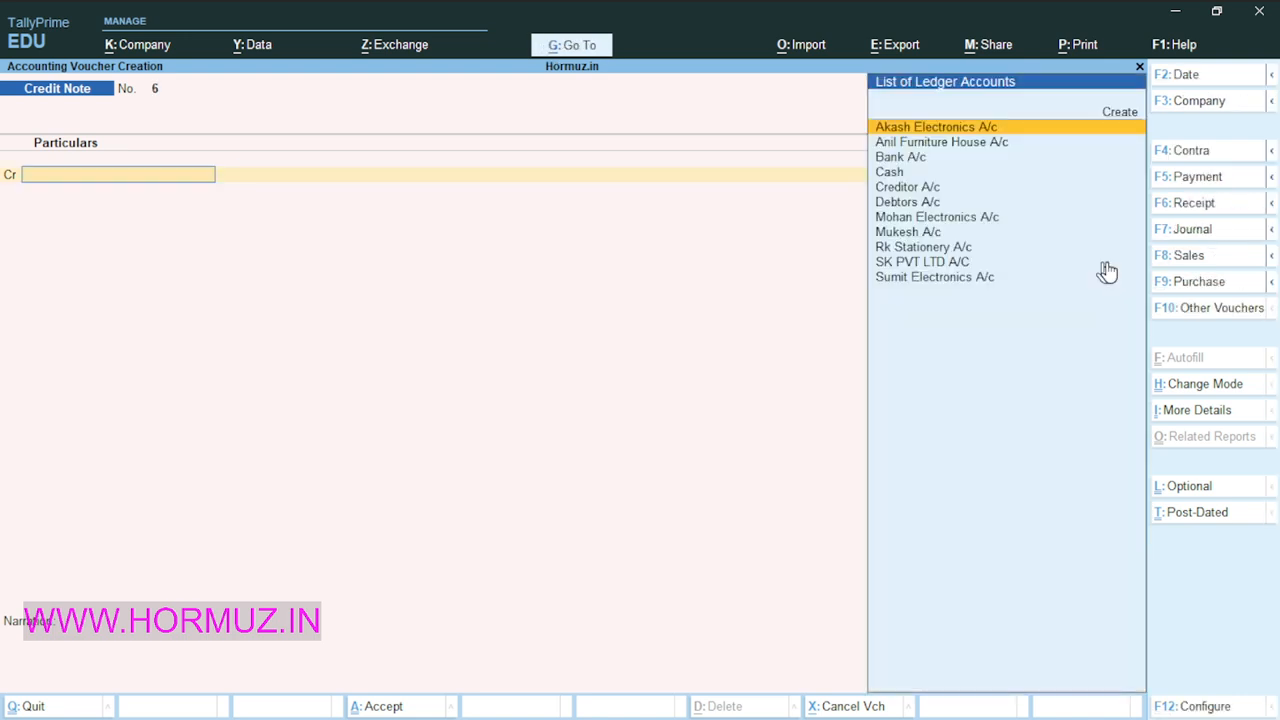
Step: Reopen the credit note just saved for Akash Electronics A/c and print the current voucher
key(Page_Up)
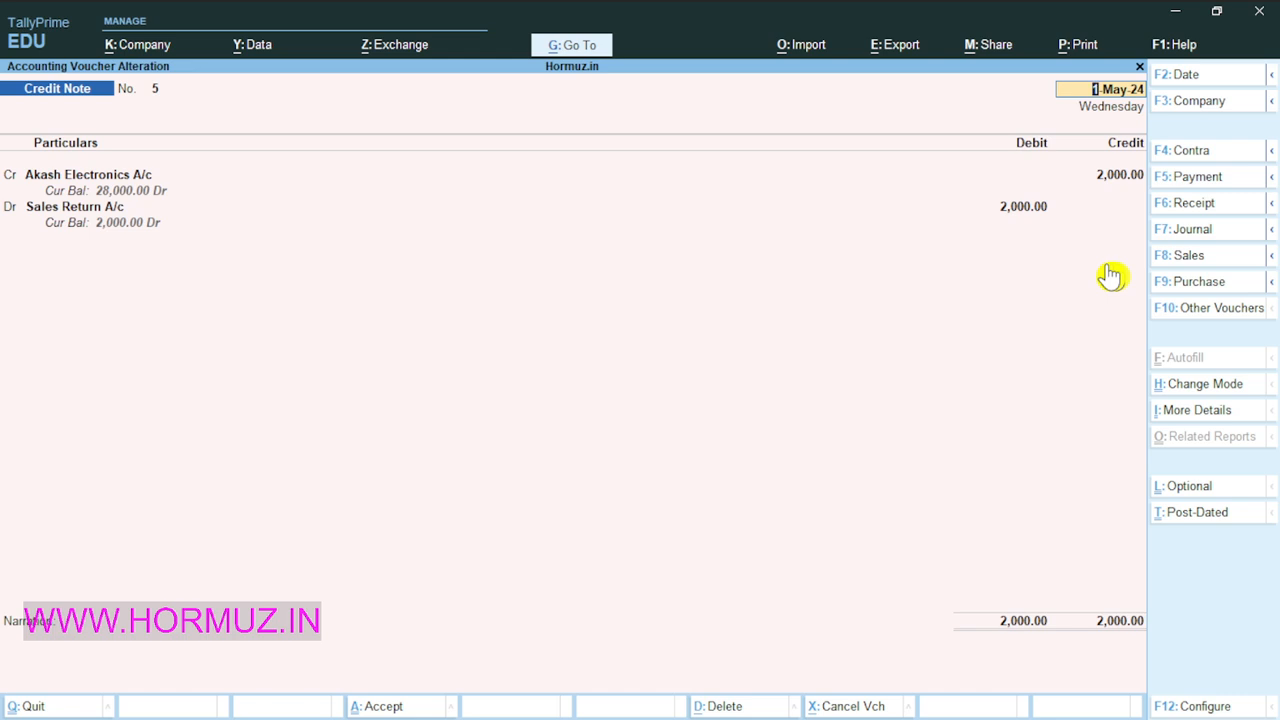
click(1070, 45)
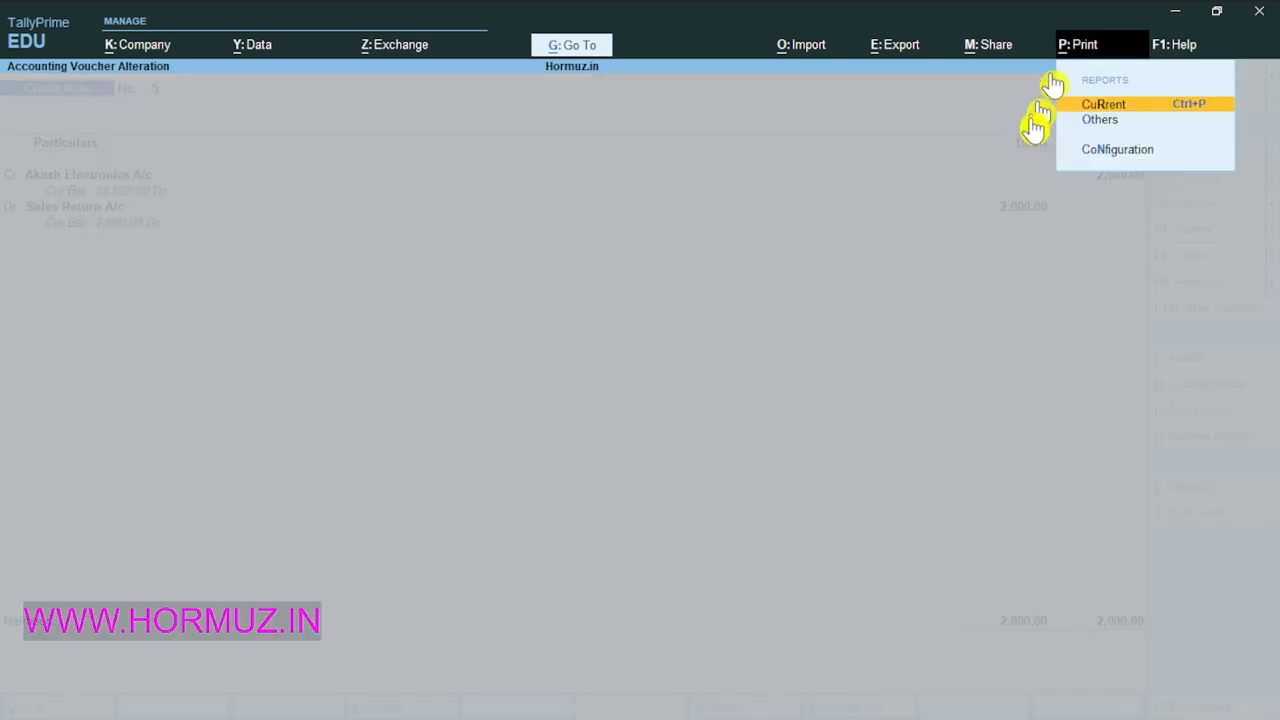
click(1098, 110)
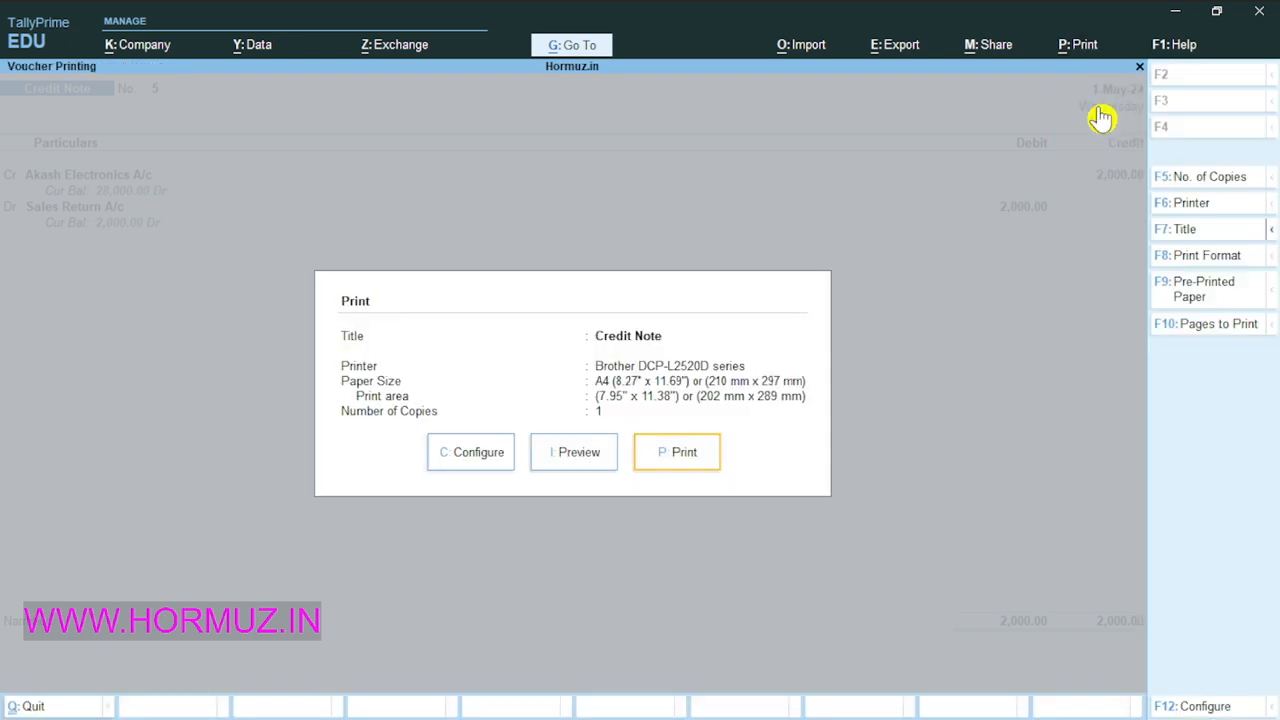
click(662, 448)
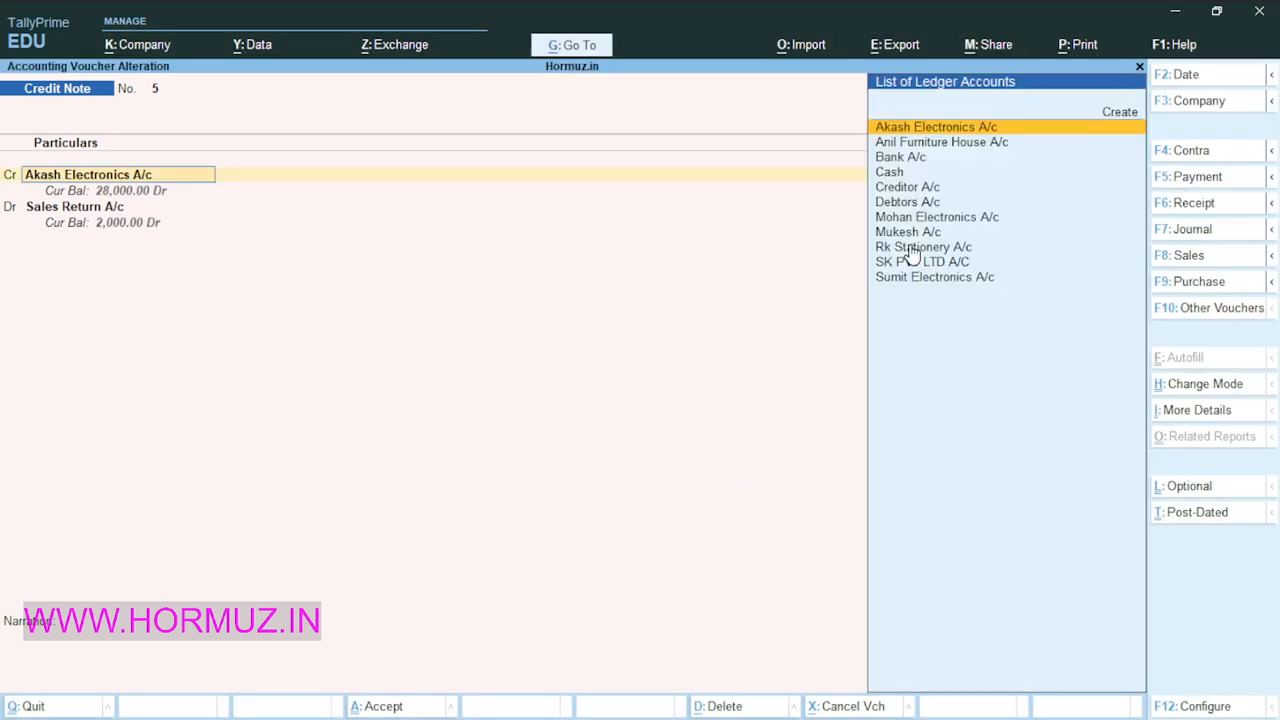
Step: Preview the credit note's printout, enlarge the page to read it, and close the preview
click(1078, 46)
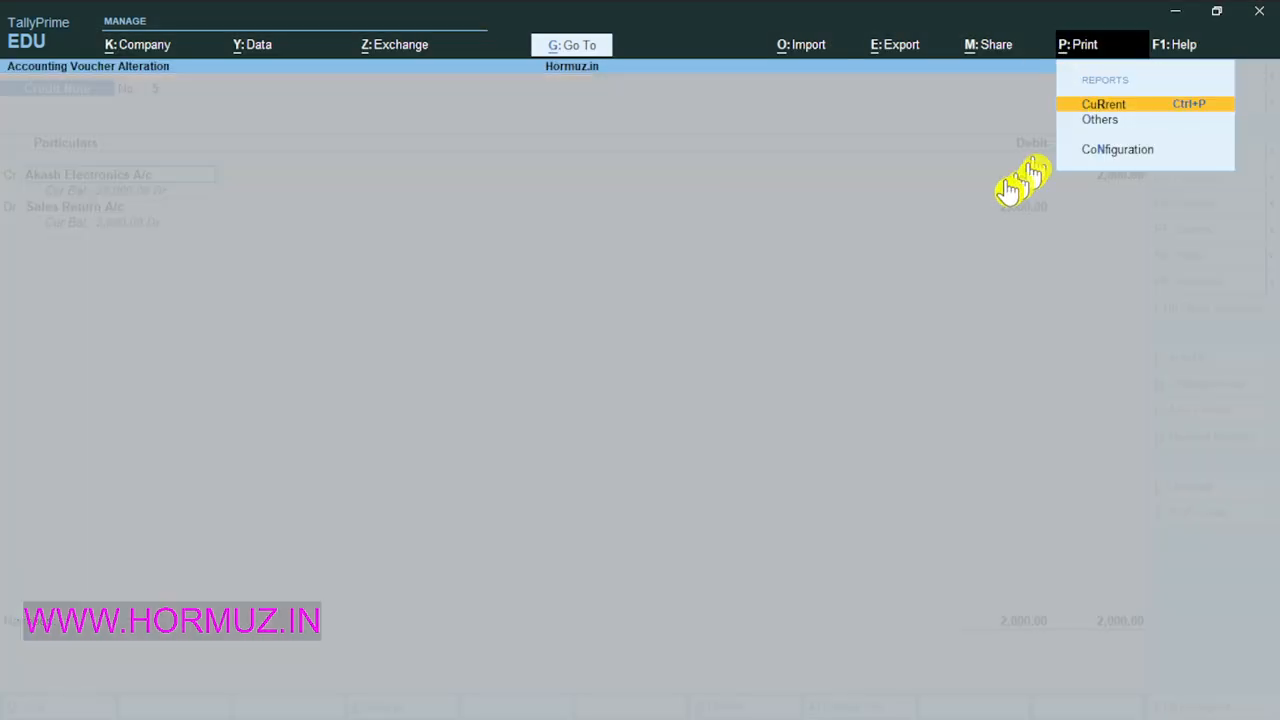
click(1098, 106)
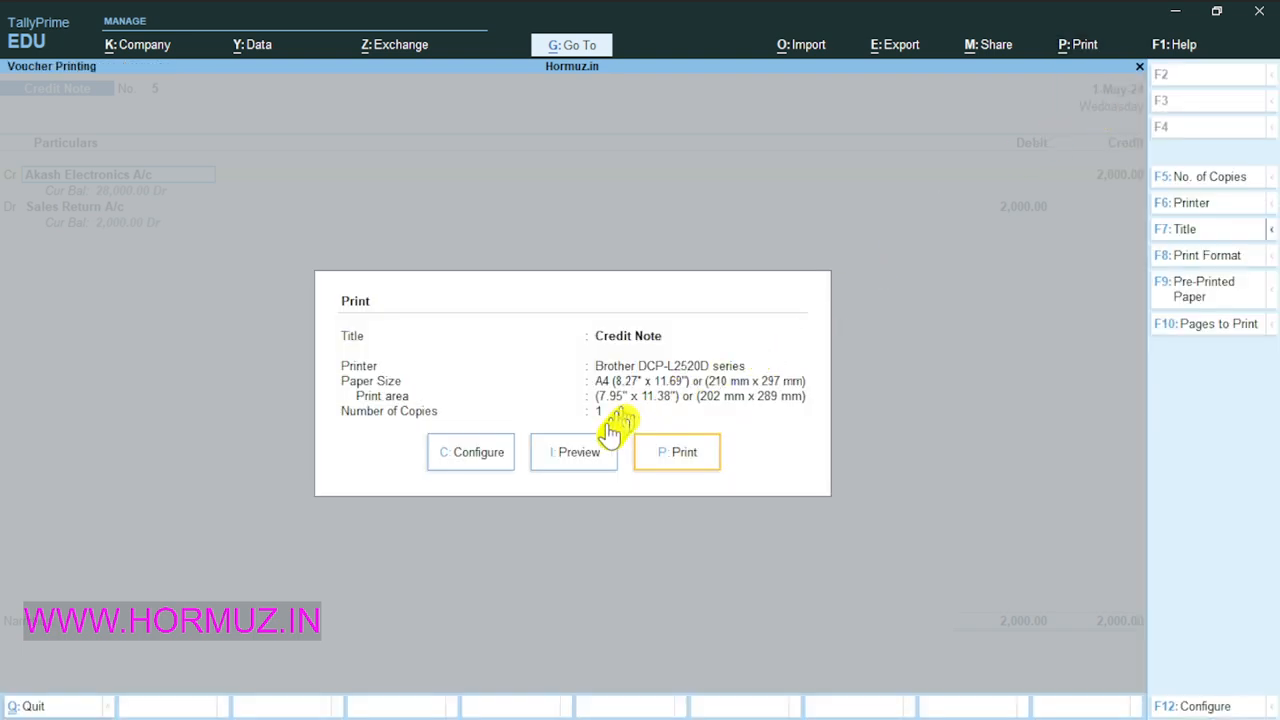
click(574, 449)
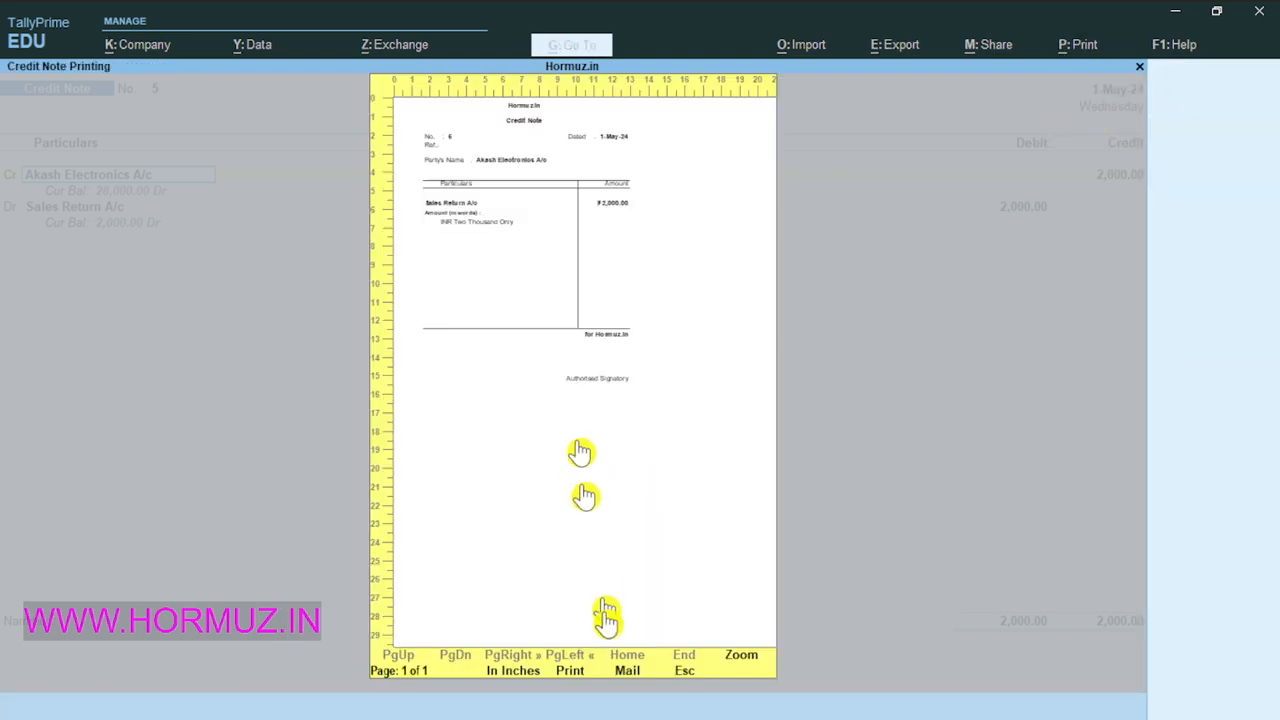
click(742, 664)
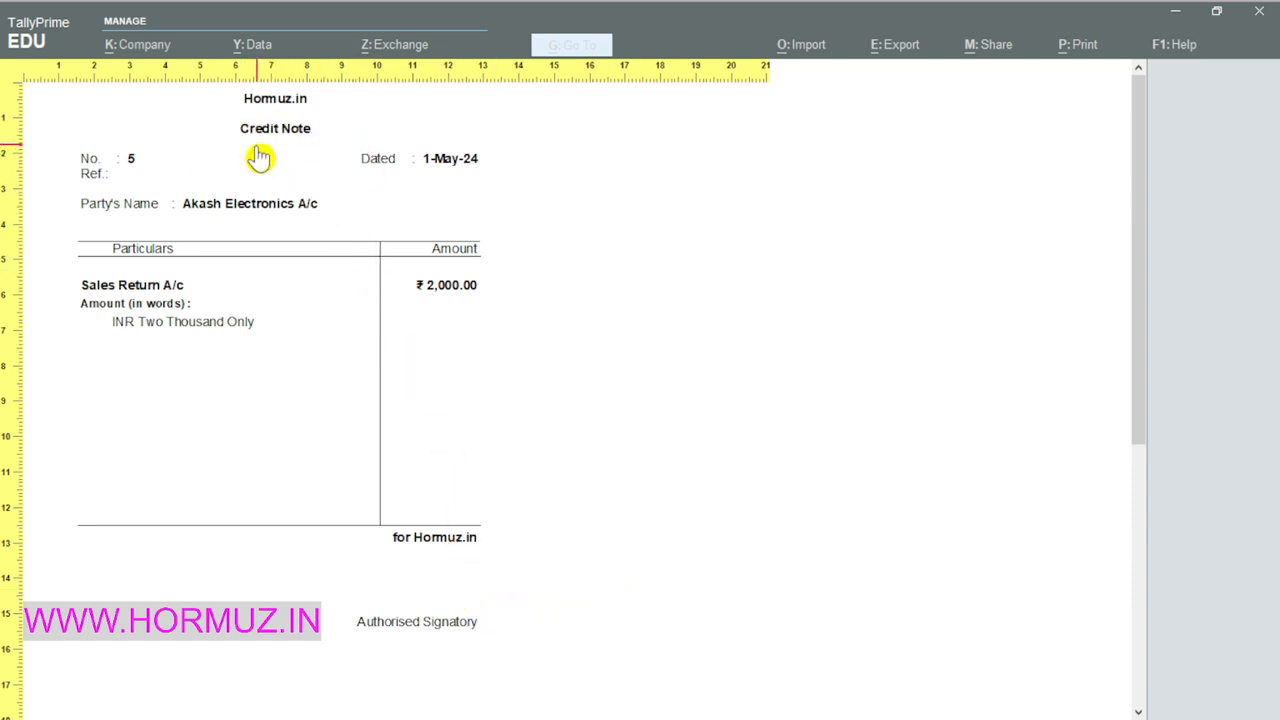
key(Escape)
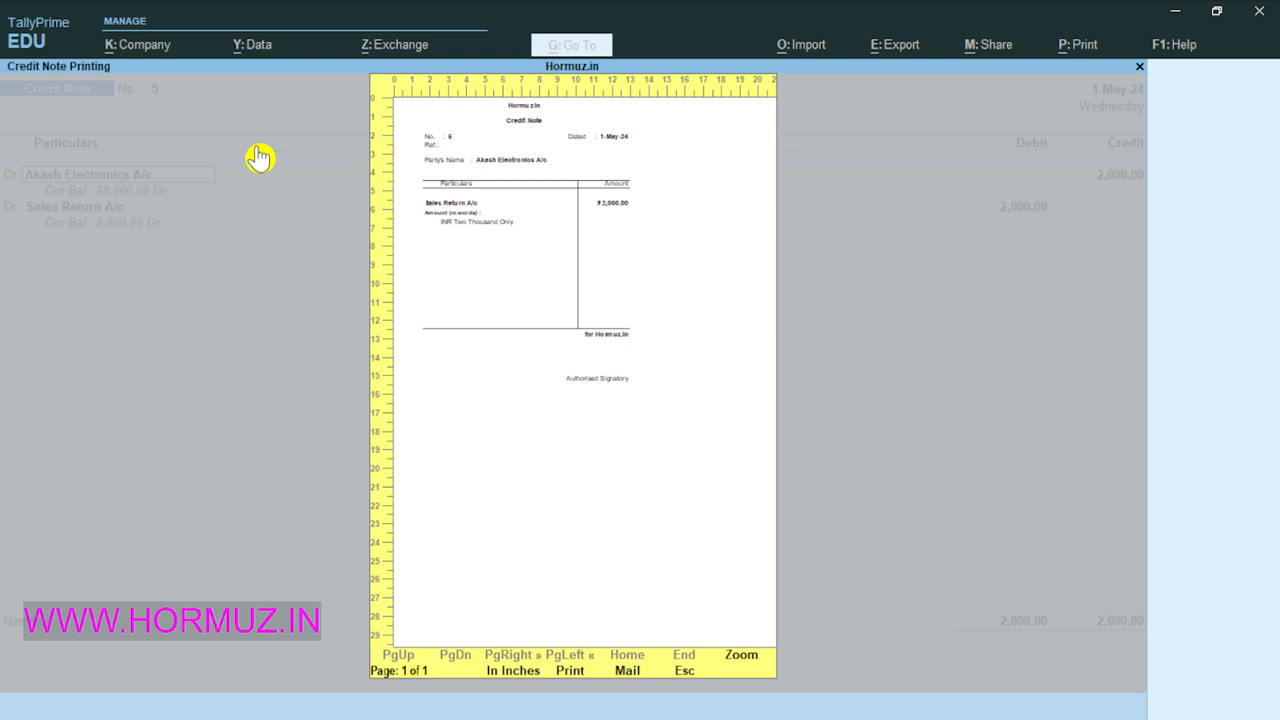
key(Escape)
key(Escape)
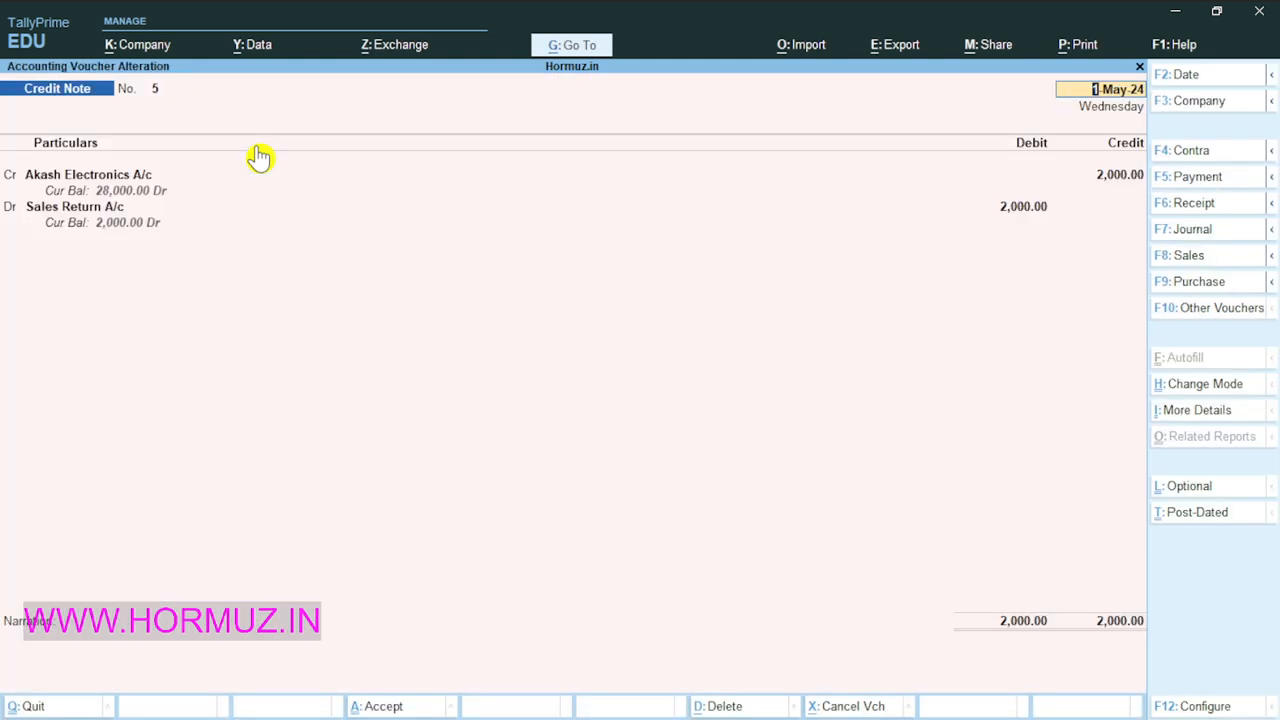
Step: Accept the reopened credit note and quit voucher entry
key(ctrl+a)
key(Escape)
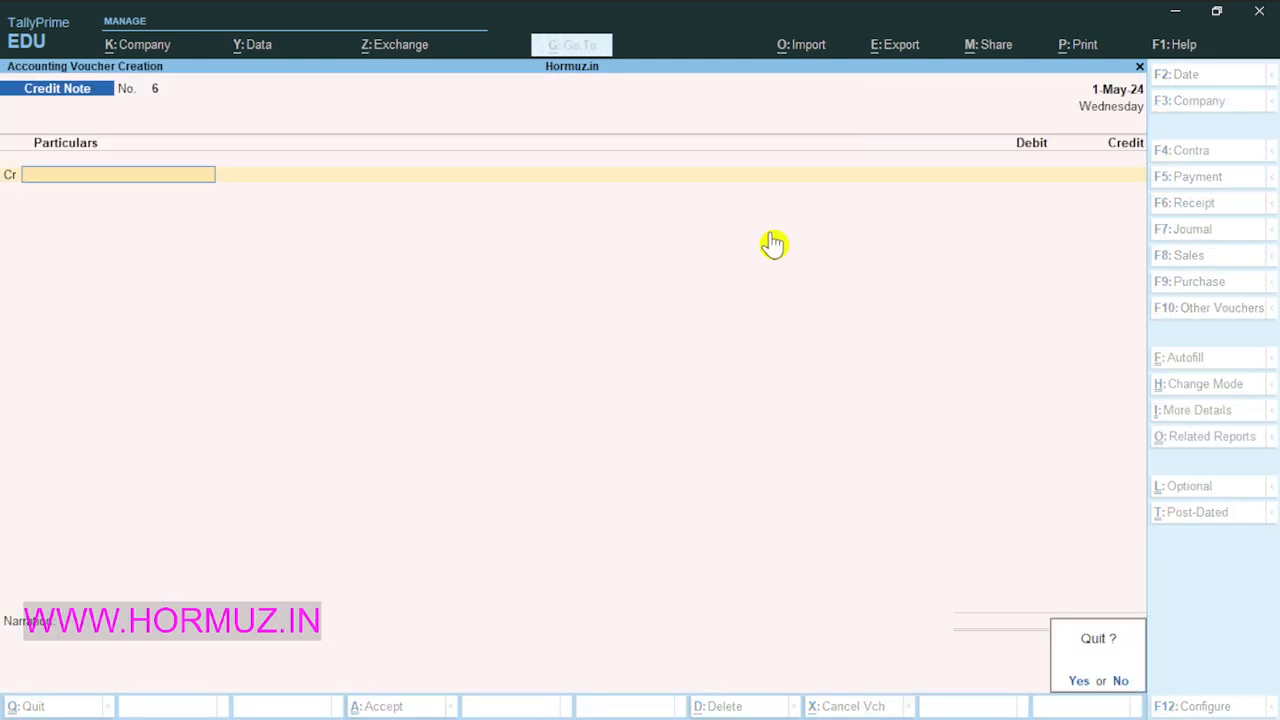
key(y)
Step: View the Akash Electronics A/c ledger in the account books to check its closing balance, and close it
key(d)
key(a)
key(l)
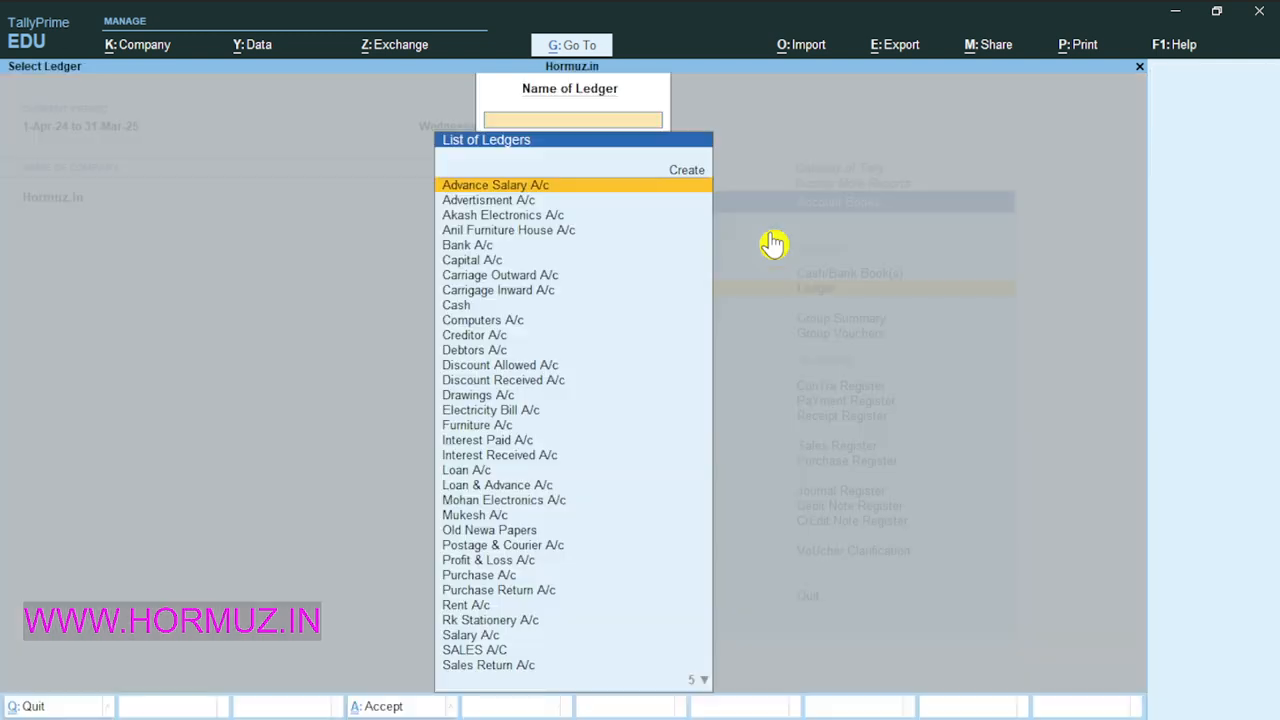
key(Down)
key(Down)
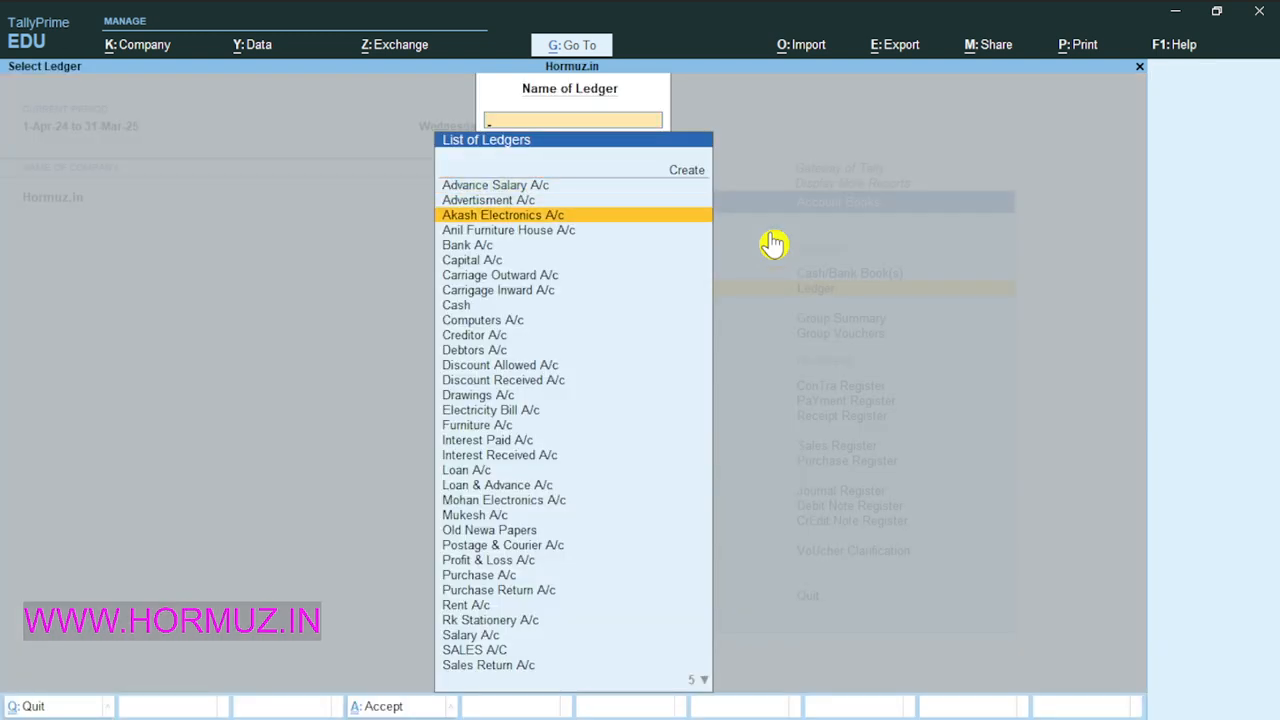
key(Return)
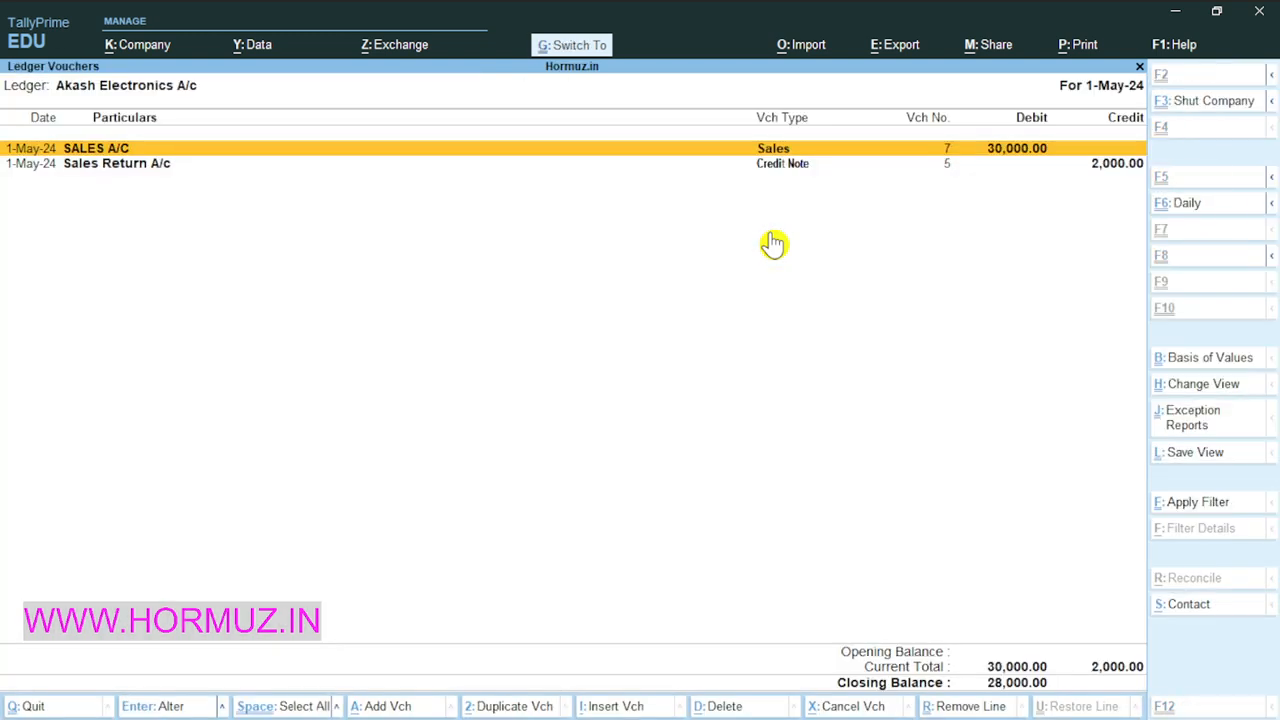
key(ctrl+1)
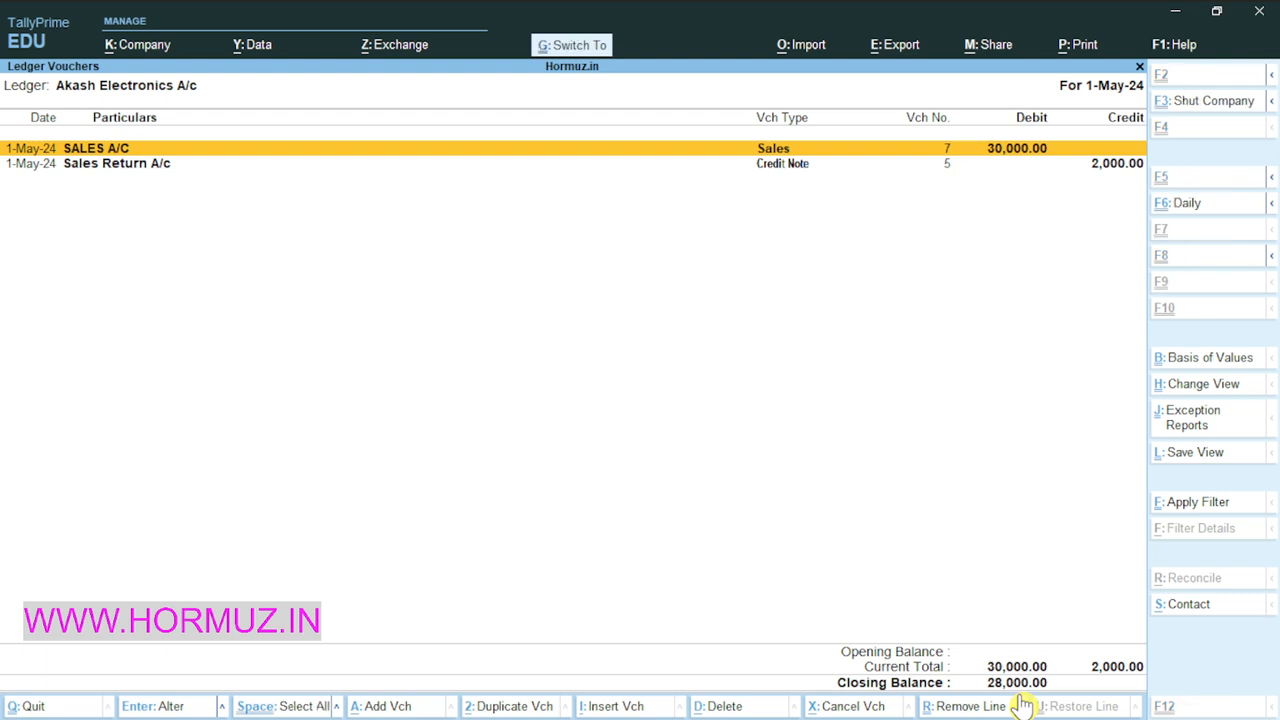
key(ctrl+1)
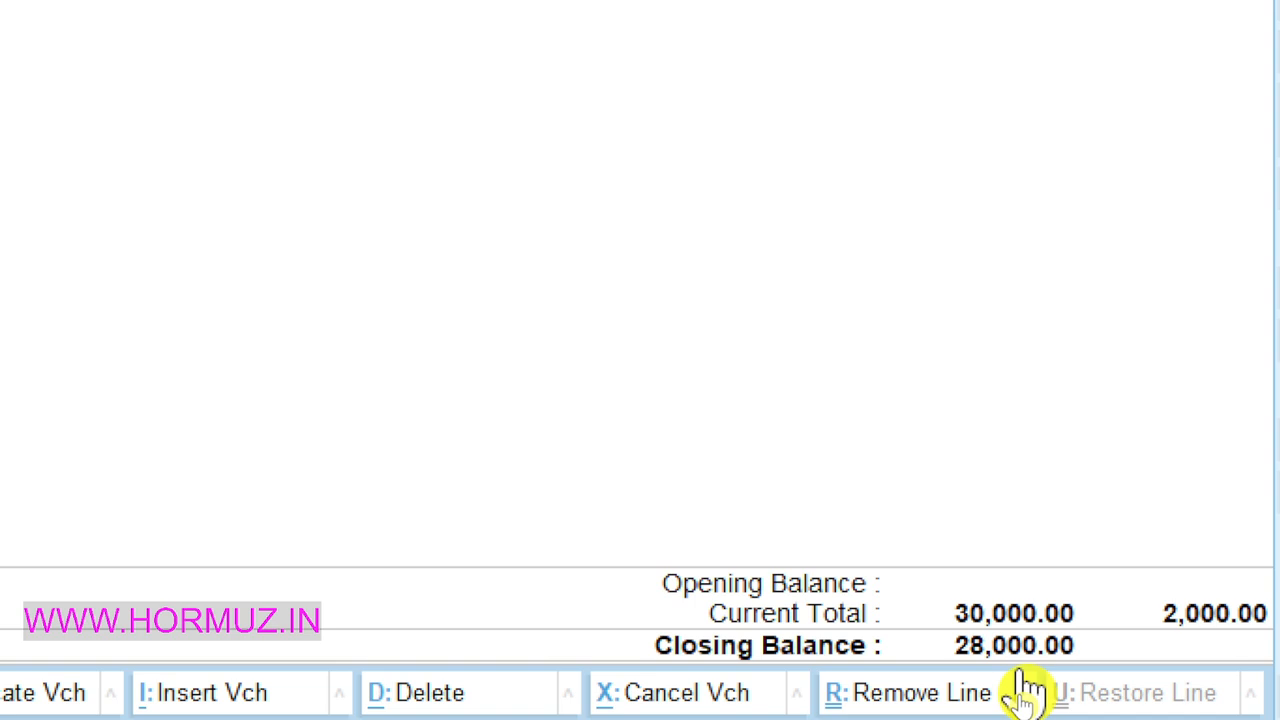
key(Escape)
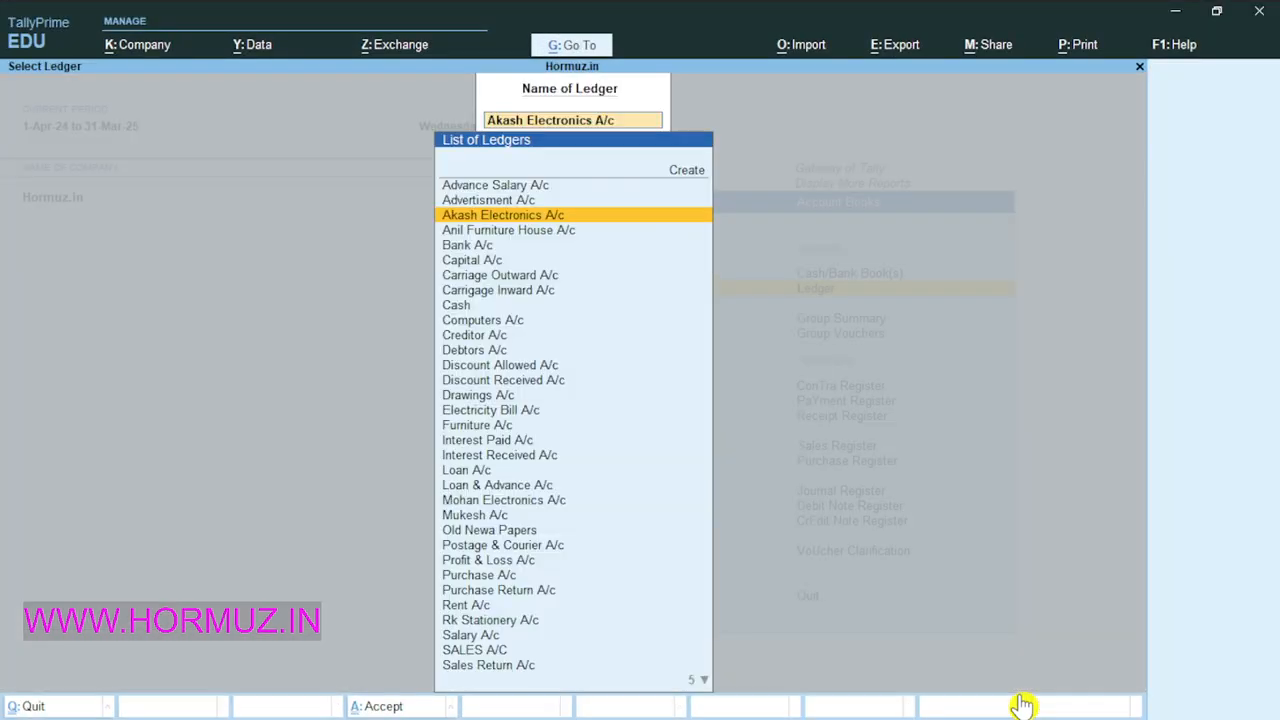
key(Escape)
key(Escape)
Step: Return to the Gateway of Tally and open voucher entry with a new Credit Note
key(Up)
key(Up)
key(Up)
key(Up)
key(Up)
key(Up)
key(Up)
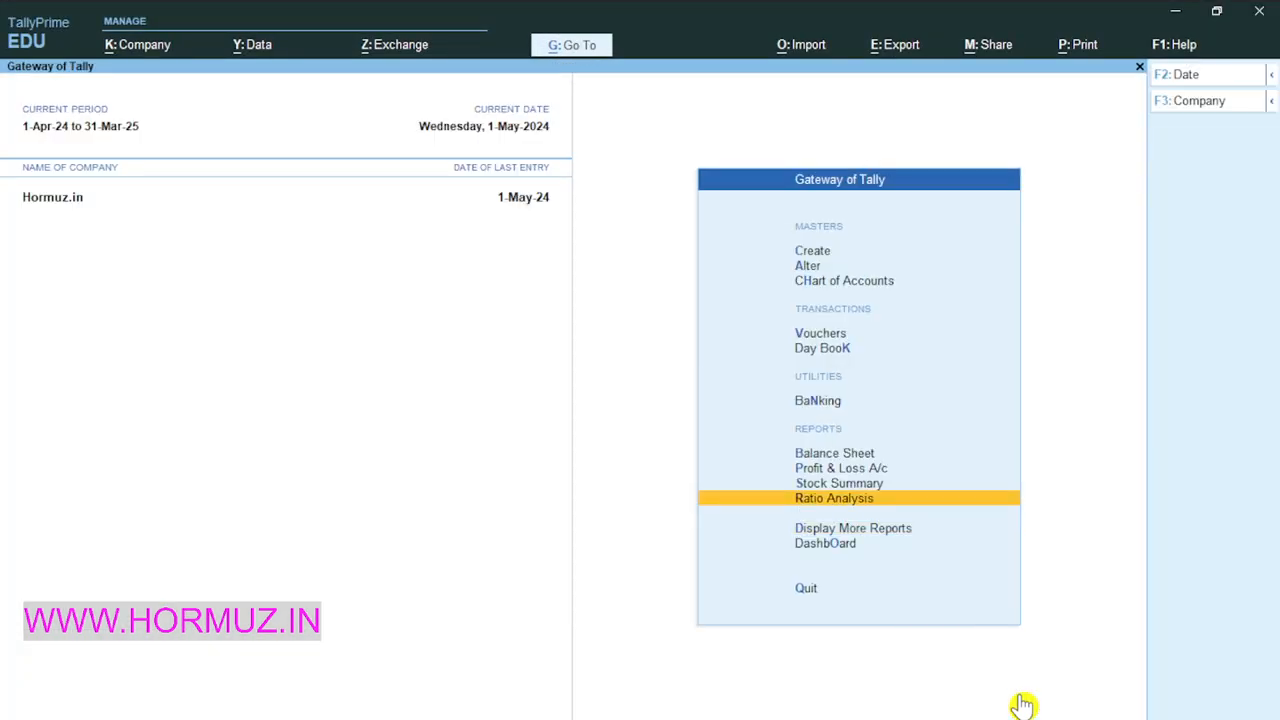
key(Return)
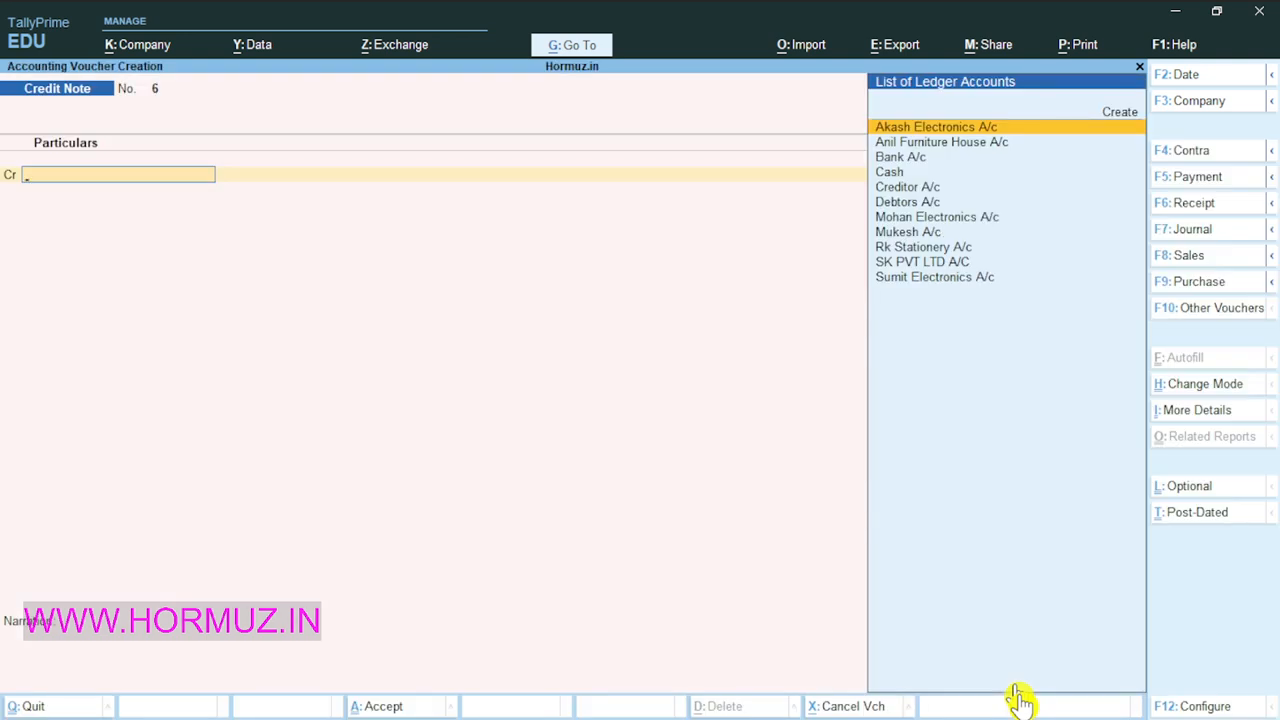
Step: Select Akash Electronics A/c as the new credit note's credit ledger and accept its receipt and party details unfilled
key(Down)
key(Up)
key(Return)
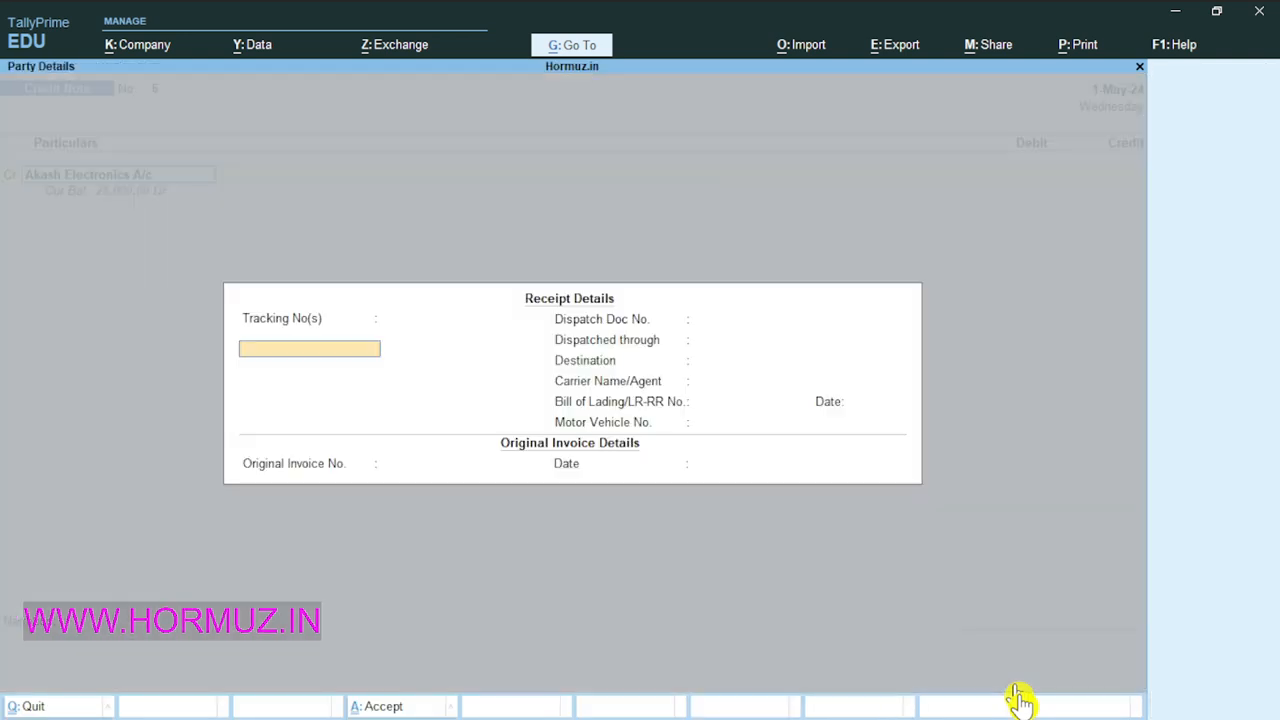
key(ctrl+a)
key(ctrl+a)
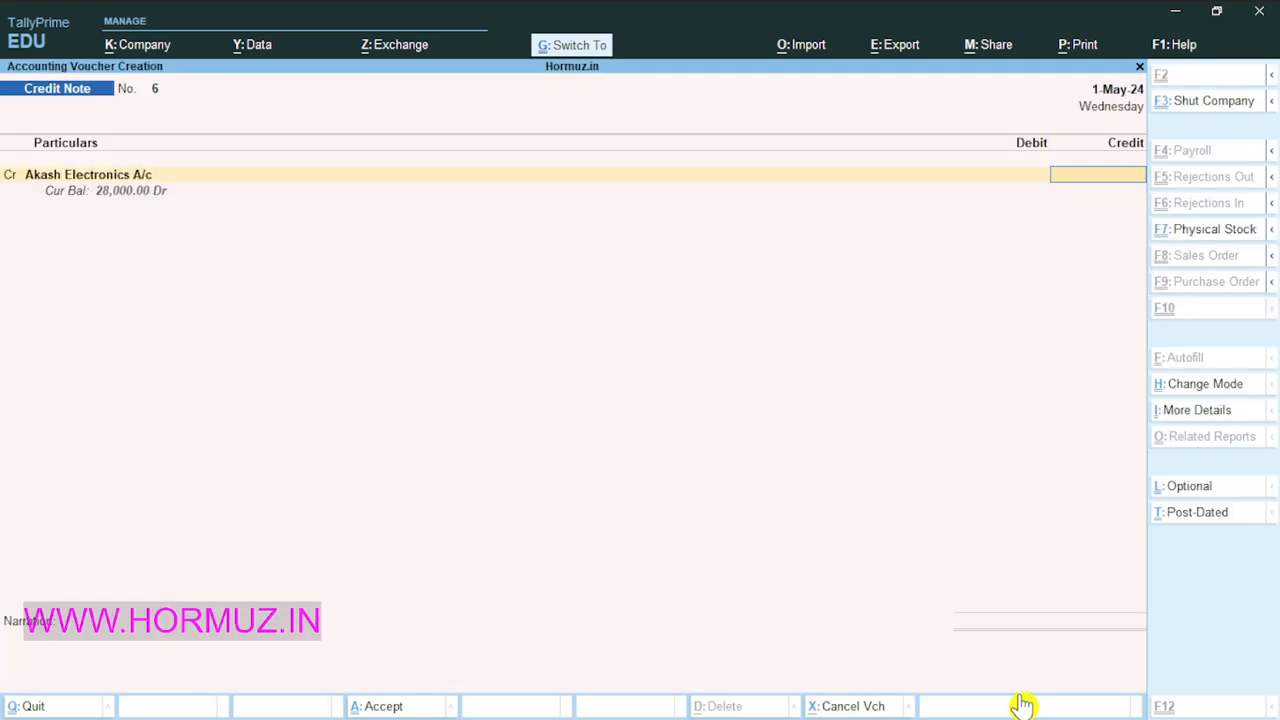
Step: Credit Akash Electronics A/c with 1,000 and allocate the amount On Account in the bill-wise details
text(1000)
key(Return)
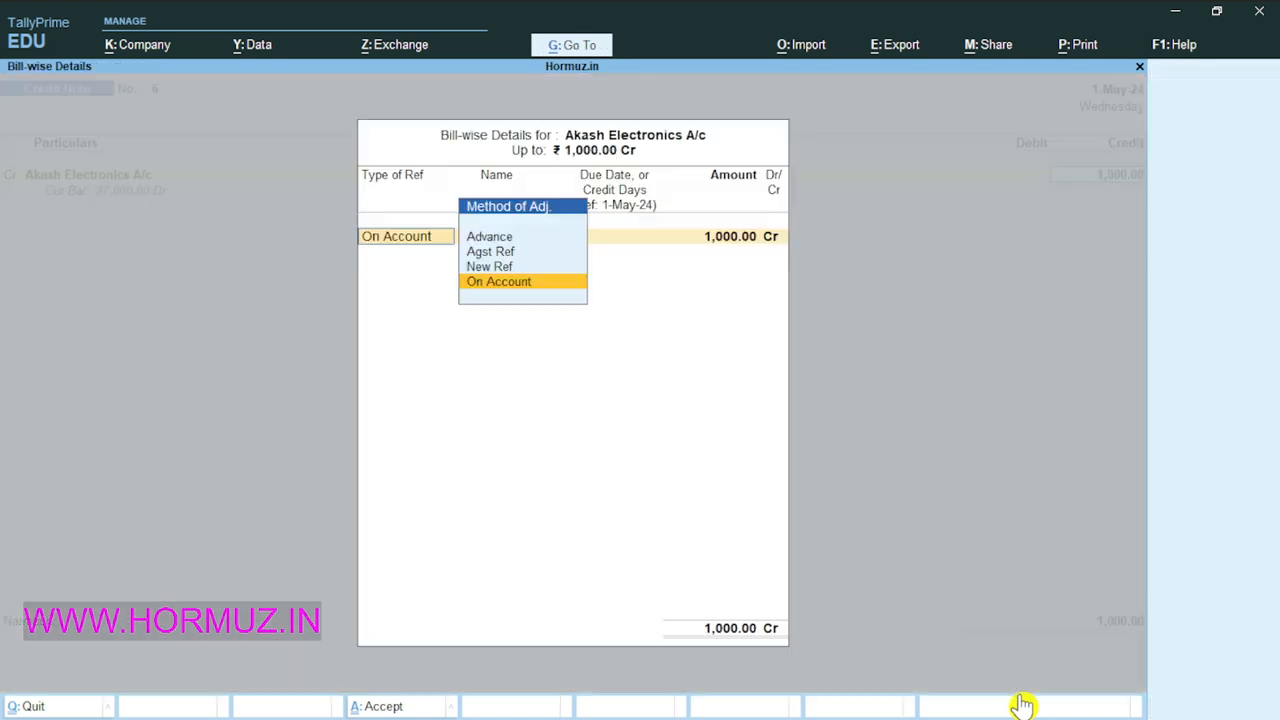
key(Return)
key(Return)
key(Return)
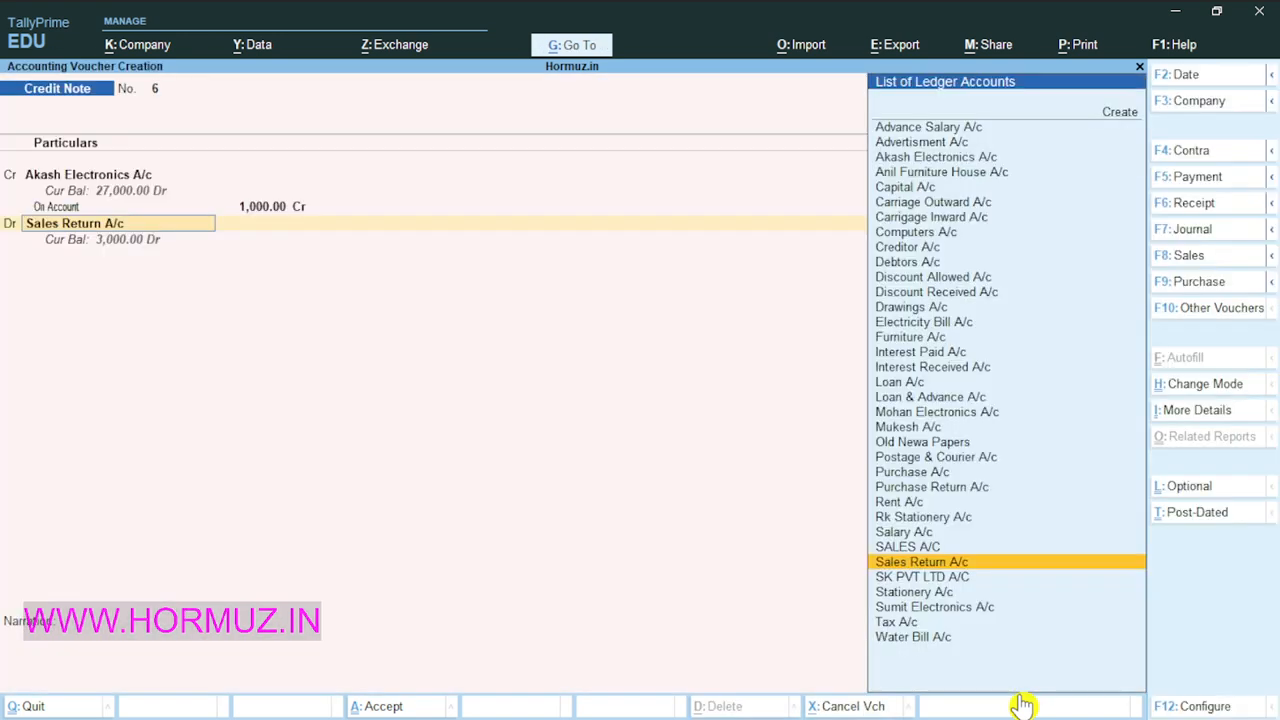
Step: Debit Discount Allowed A/c with 1,000, then accept the credit note and quit voucher entry
text(Di)
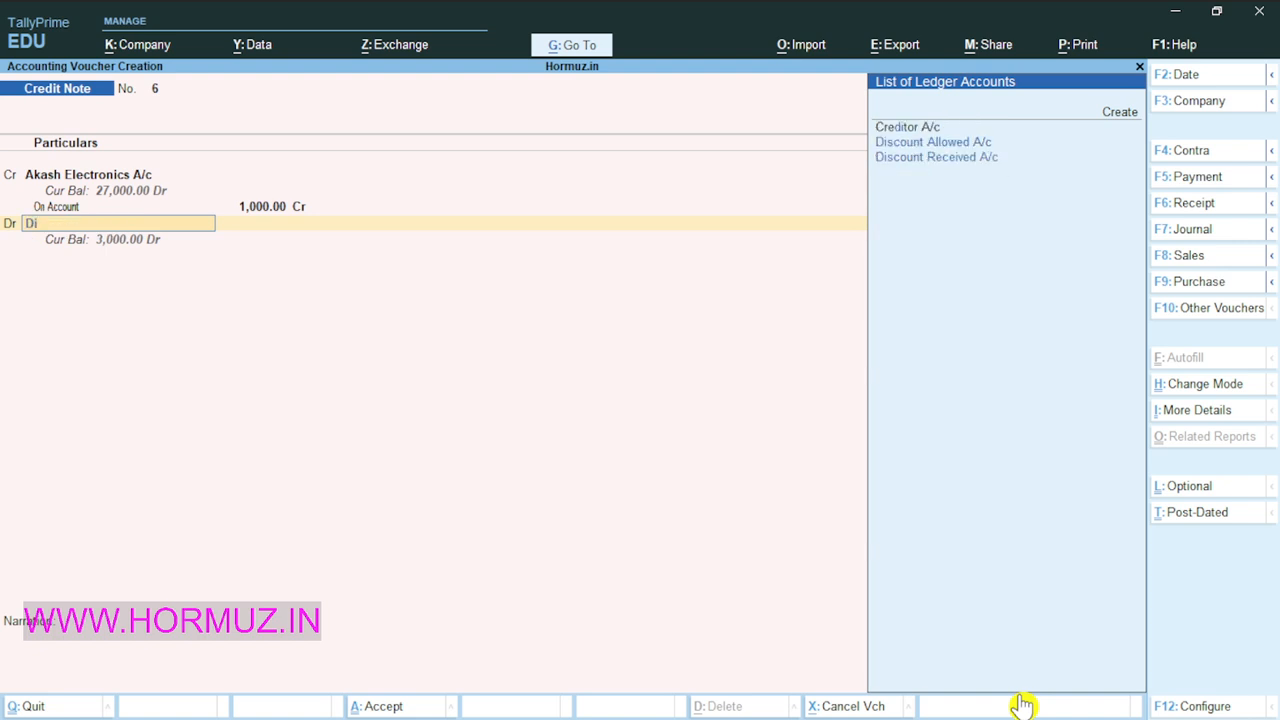
key(Down)
key(Up)
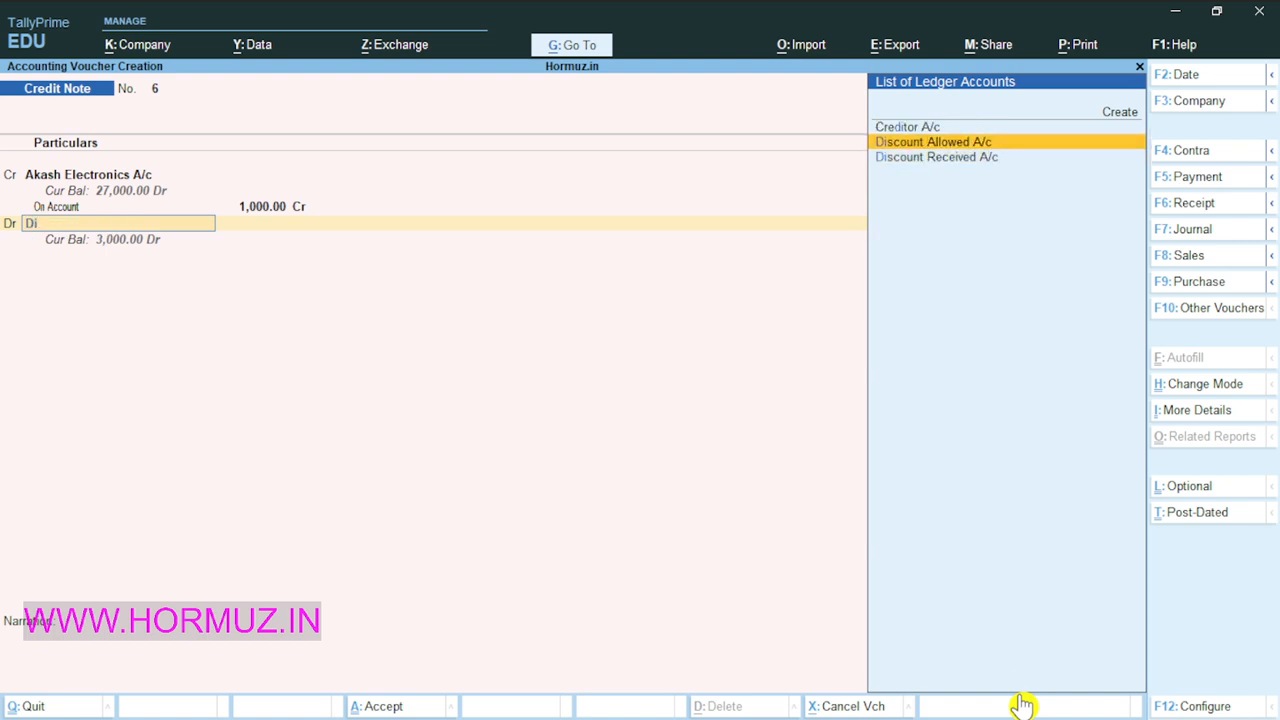
key(Return)
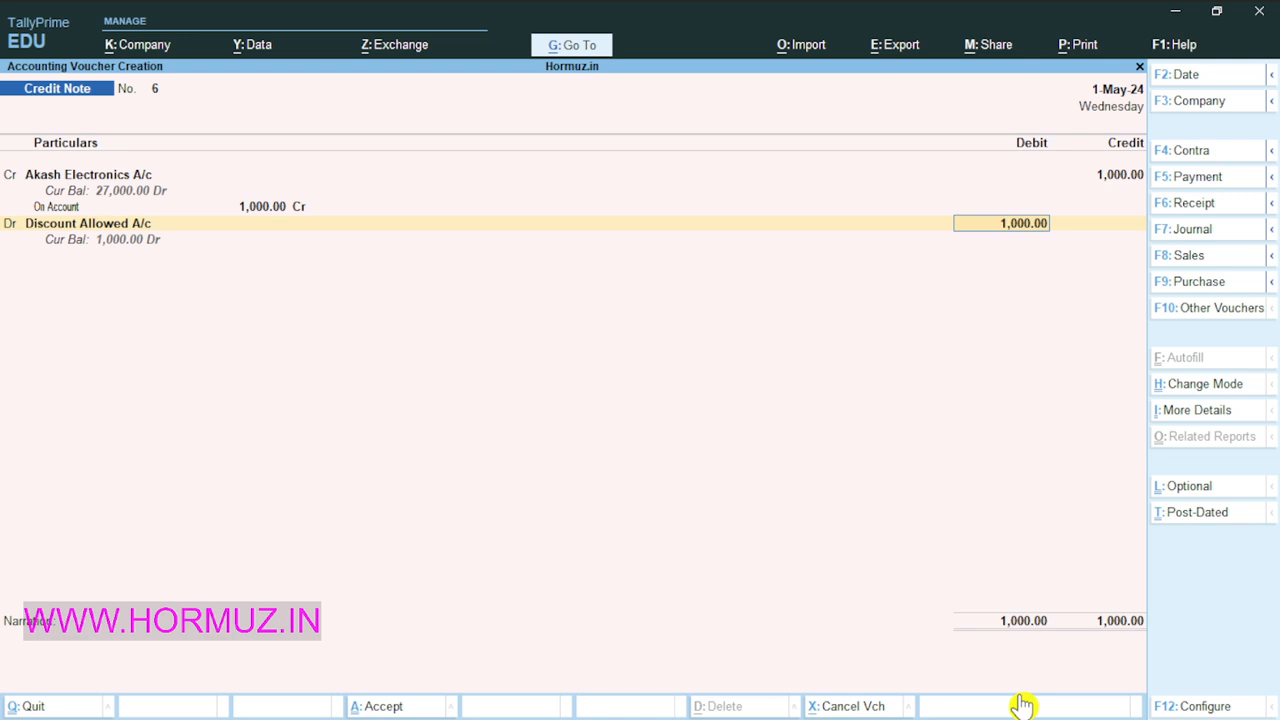
key(ctrl)
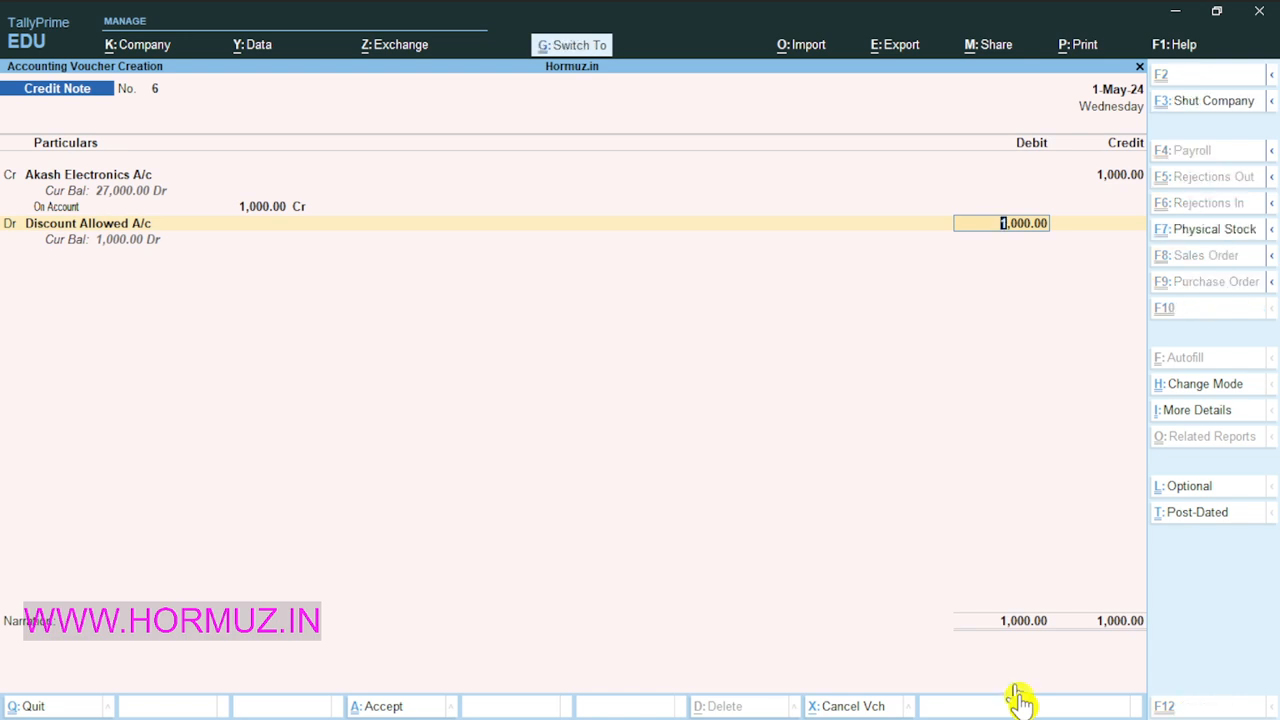
key(ctrl+a)
key(Escape)
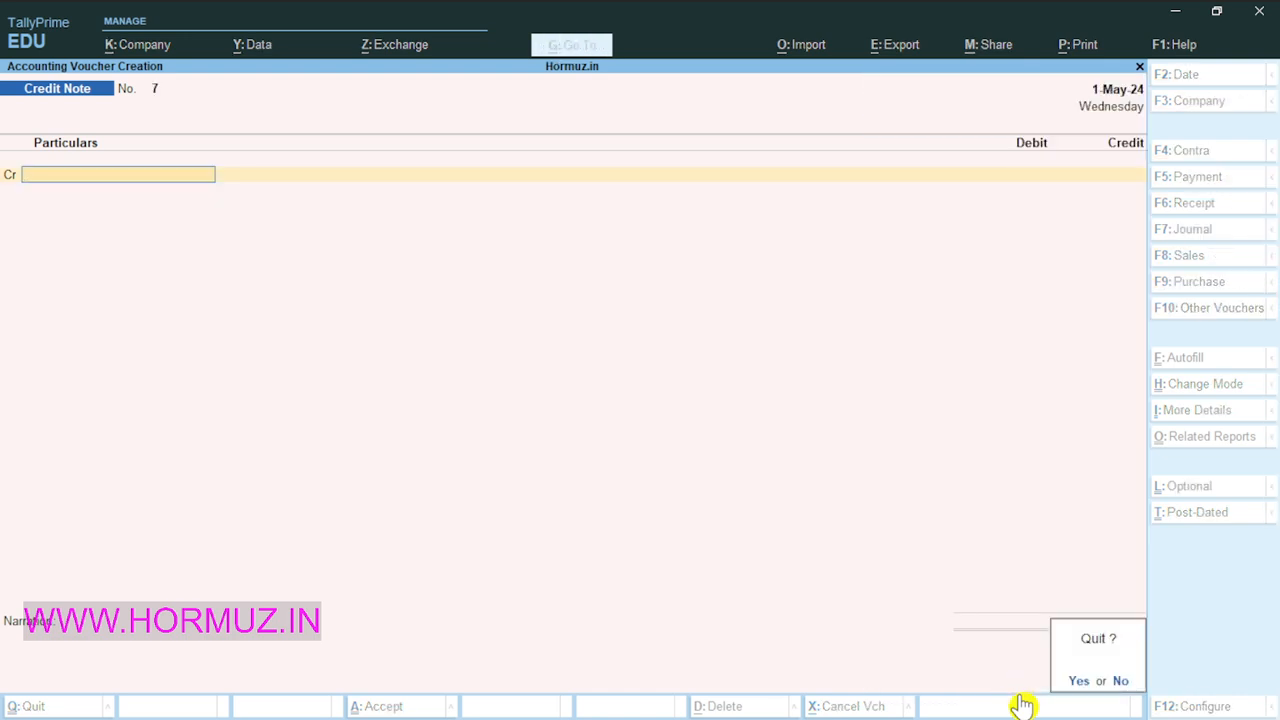
key(y)
Step: View the Akash Electronics A/c ledger in the account books to check the discount credit note and closing balance, and close it
key(d)
key(a)
key(l)
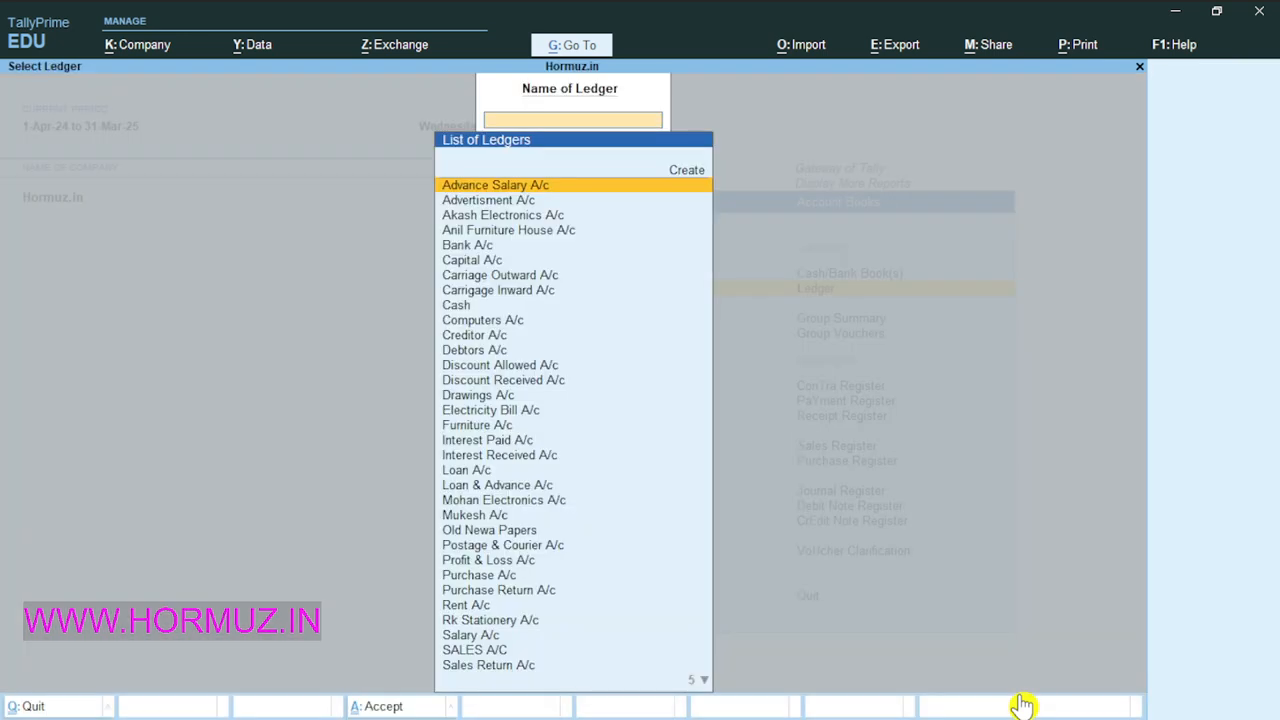
key(Down)
key(Down)
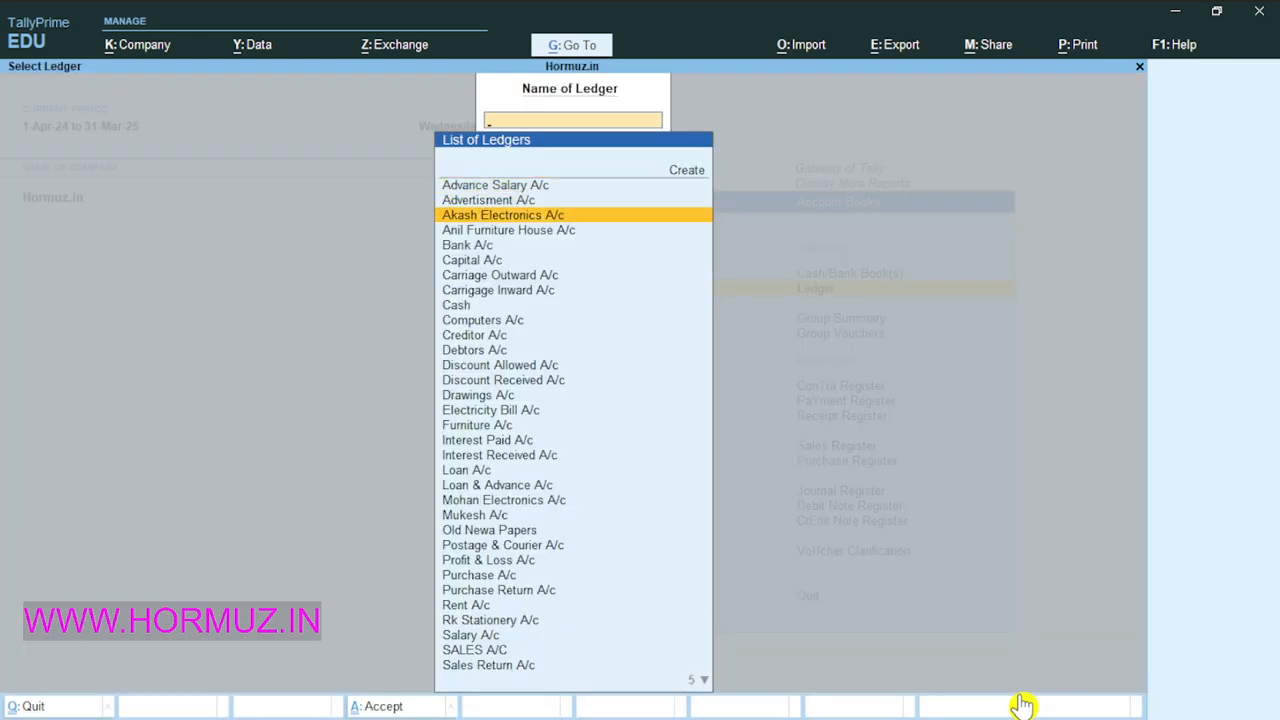
key(Return)
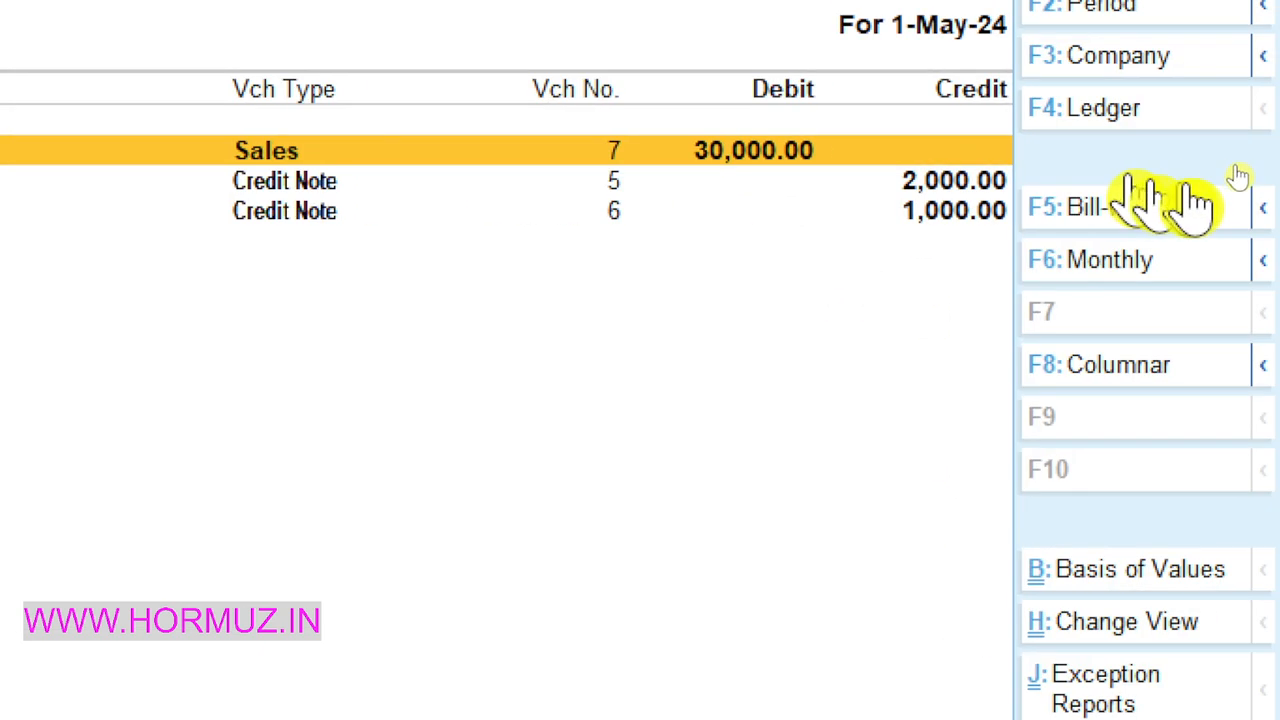
click(938, 215)
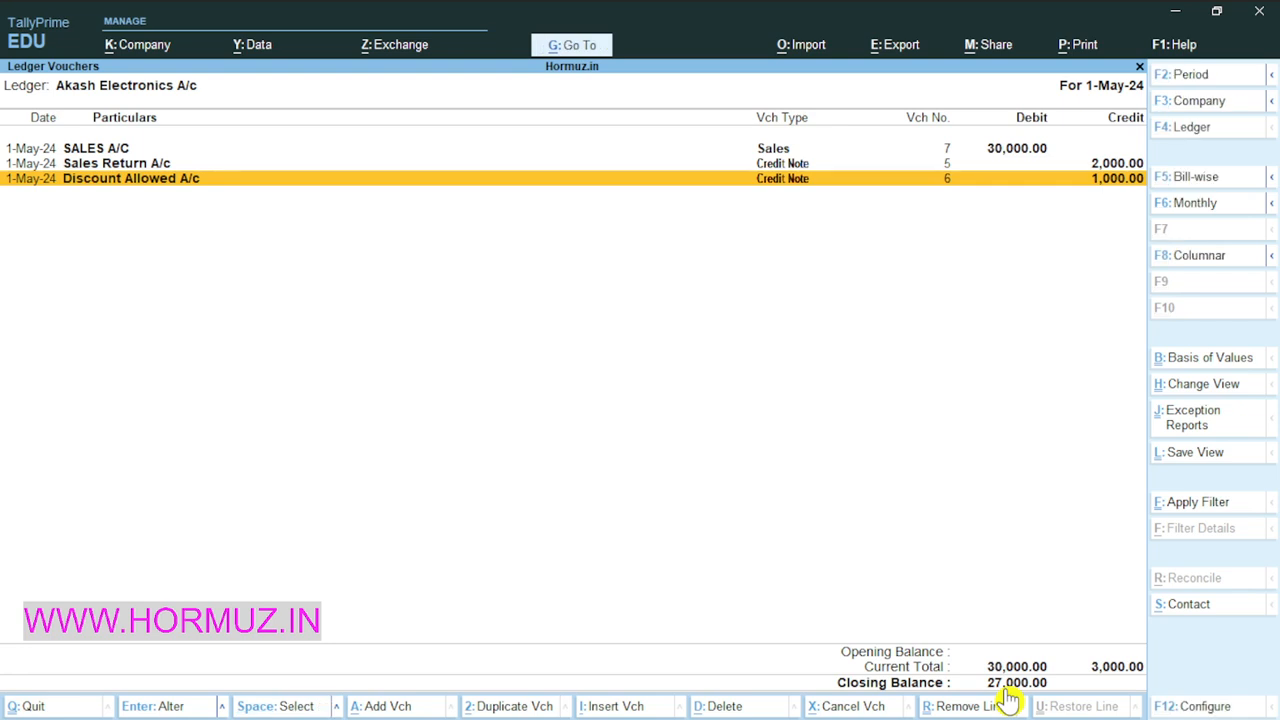
key(Escape)
key(Escape)
key(Escape)
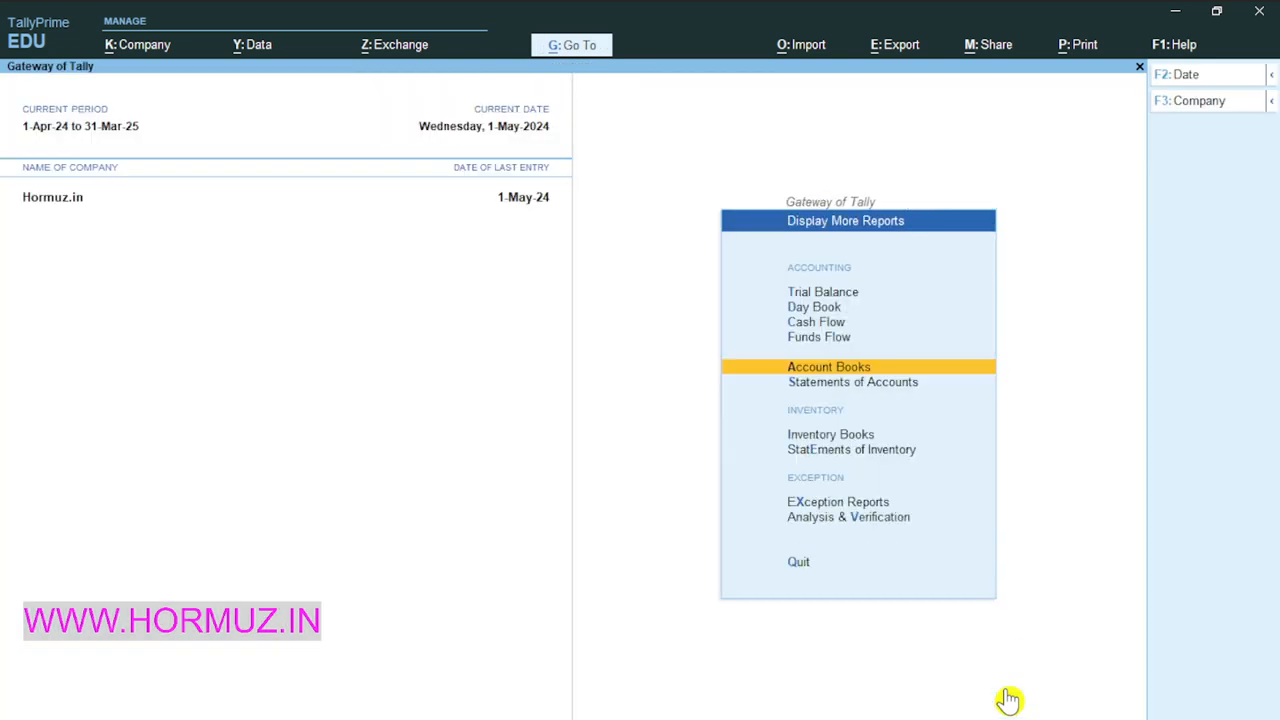
Step: Return to the Gateway of Tally and open voucher entry with a new Receipt voucher
key(Down)
key(Down)
key(Down)
key(Down)
key(Down)
key(Down)
key(Return)
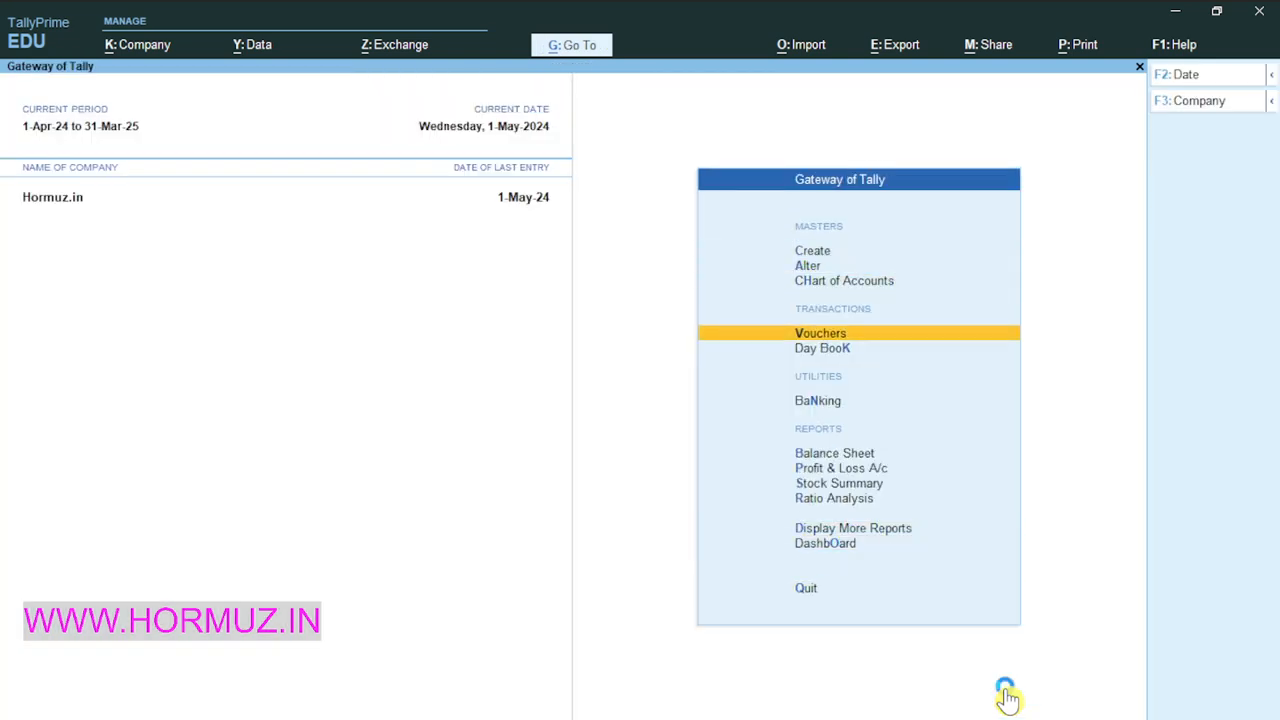
key(F6)
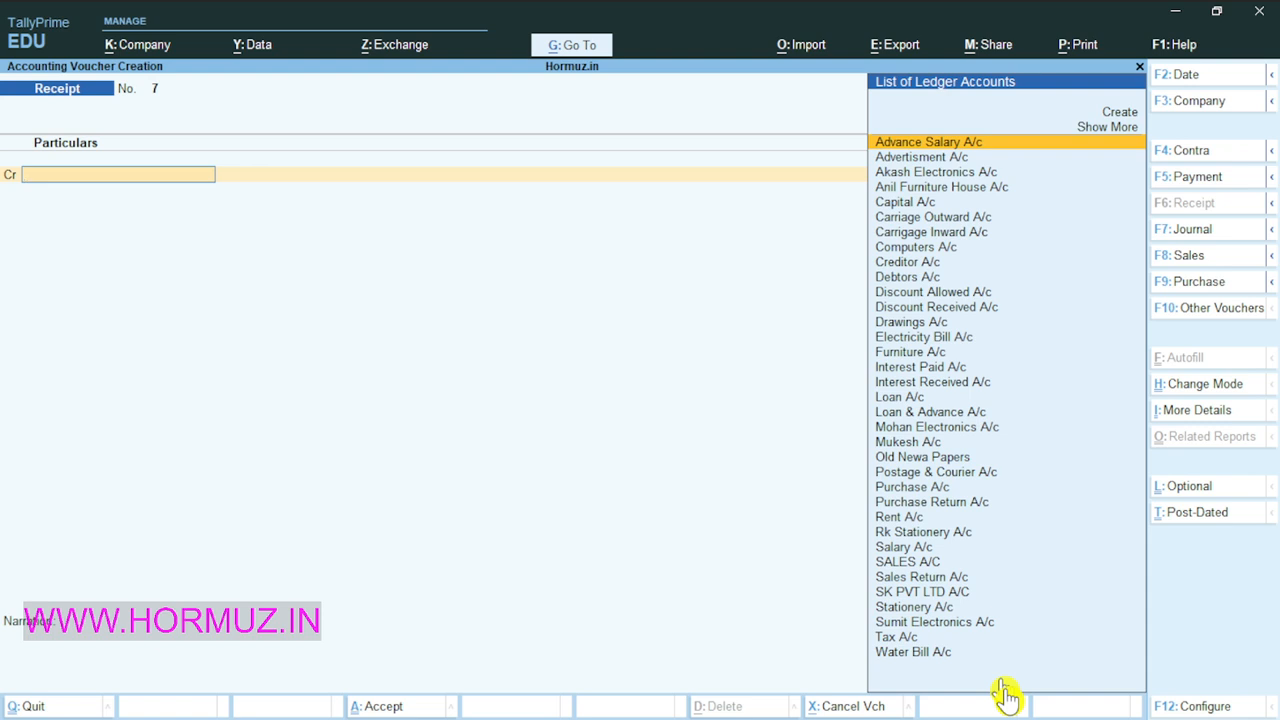
Step: Credit Akash Electronics A/c with 27,000 in the receipt and allocate the amount On Account
key(Down)
key(Down)
key(Return)
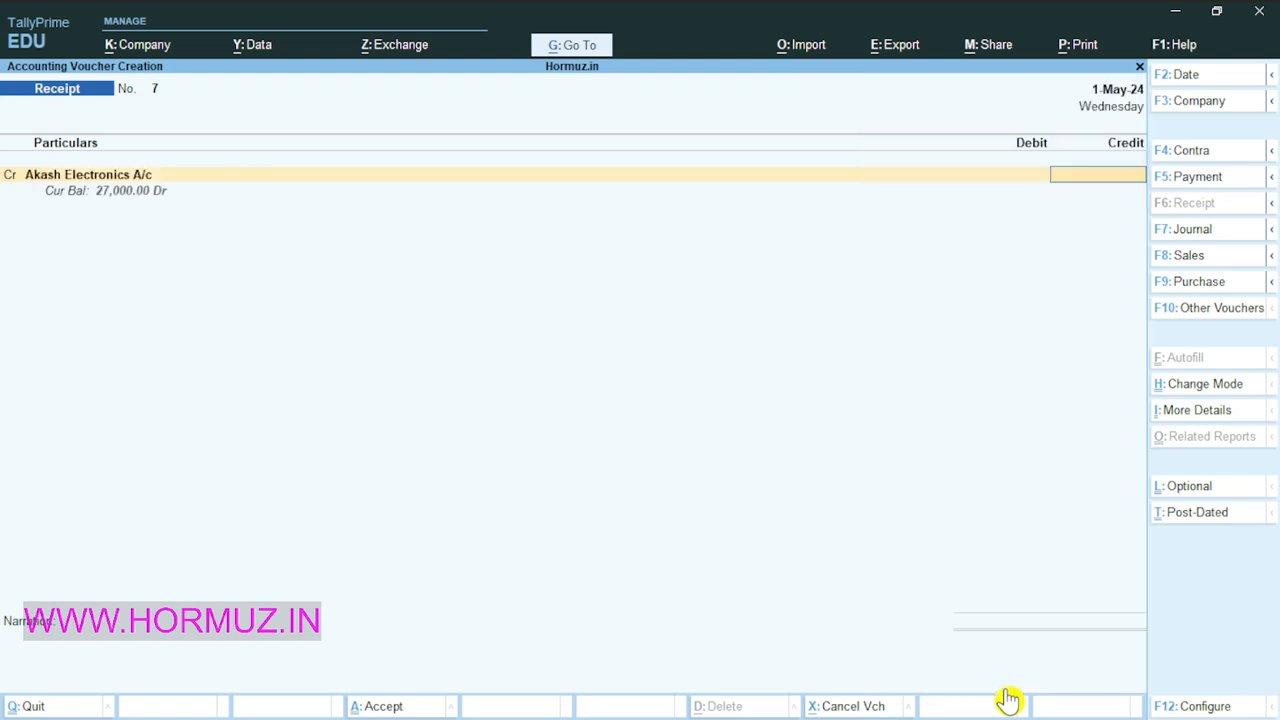
text(27000)
key(Return)
key(Return)
key(Return)
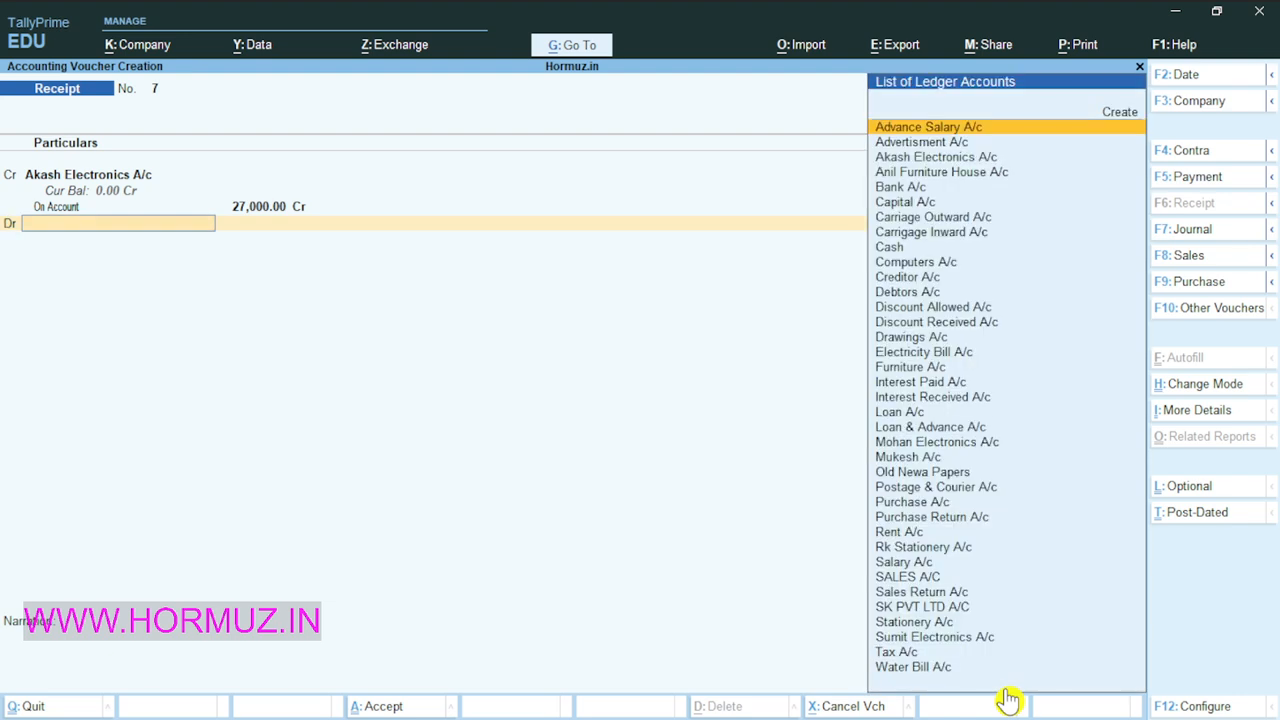
Step: Debit Cash with 27,000, accept the receipt without a narration and quit voucher entry
text(ca)
key(Down)
key(Down)
key(Down)
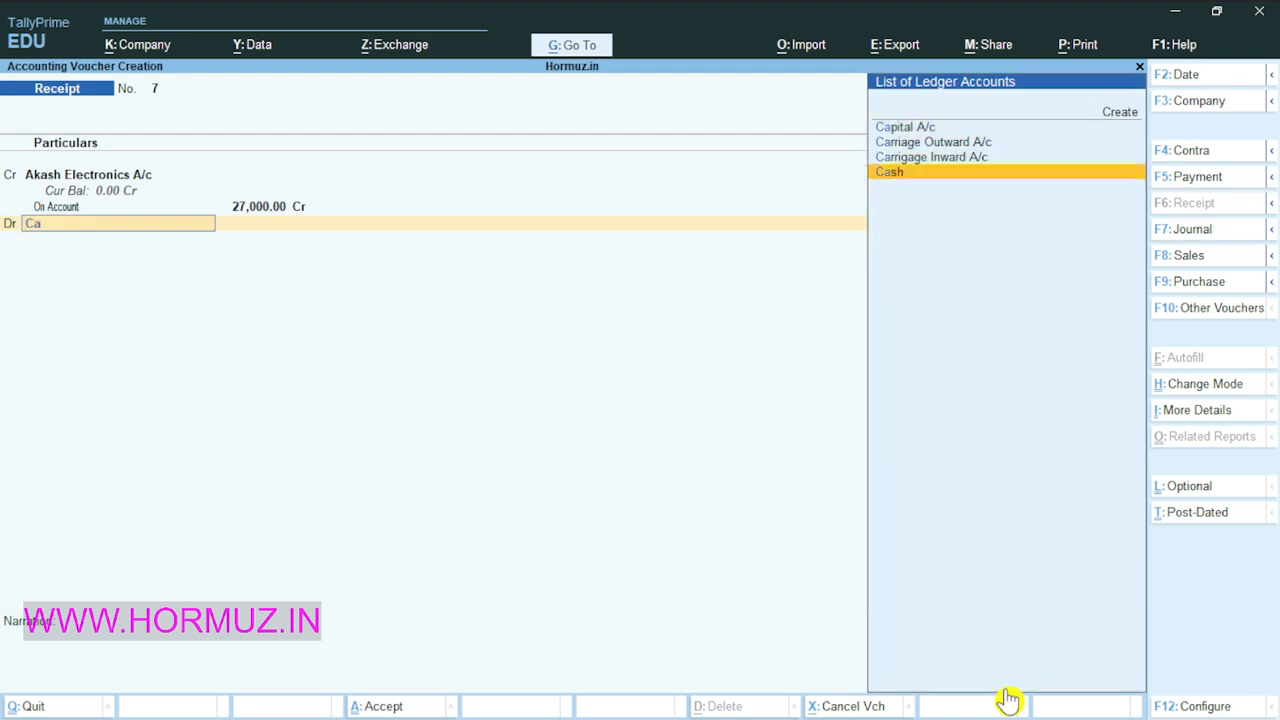
key(Return)
key(Return)
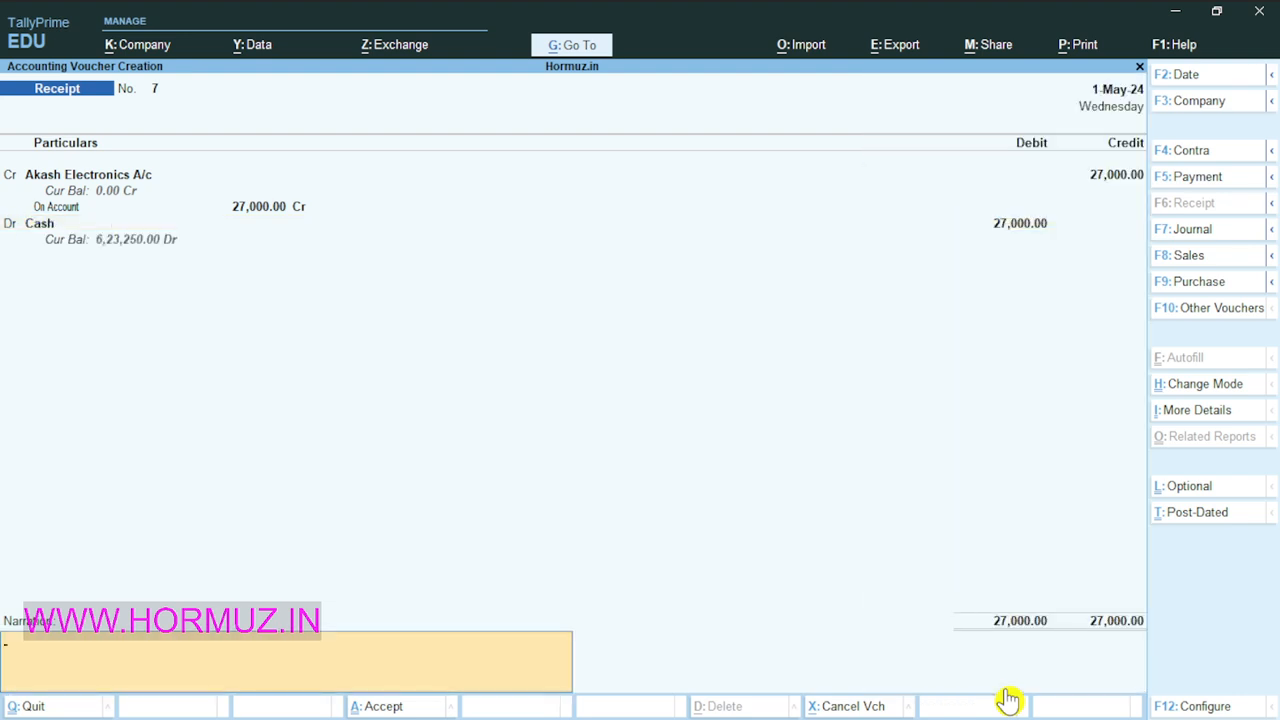
key(Return)
key(Return)
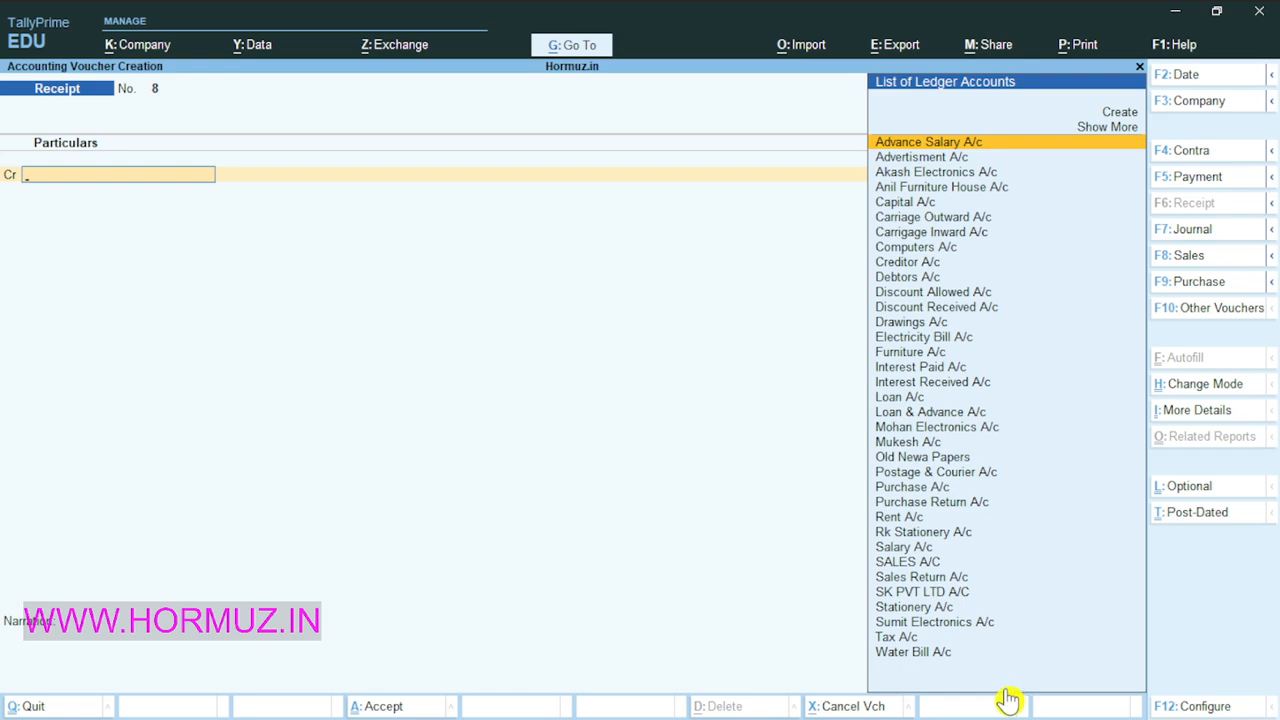
key(Escape)
key(Escape)
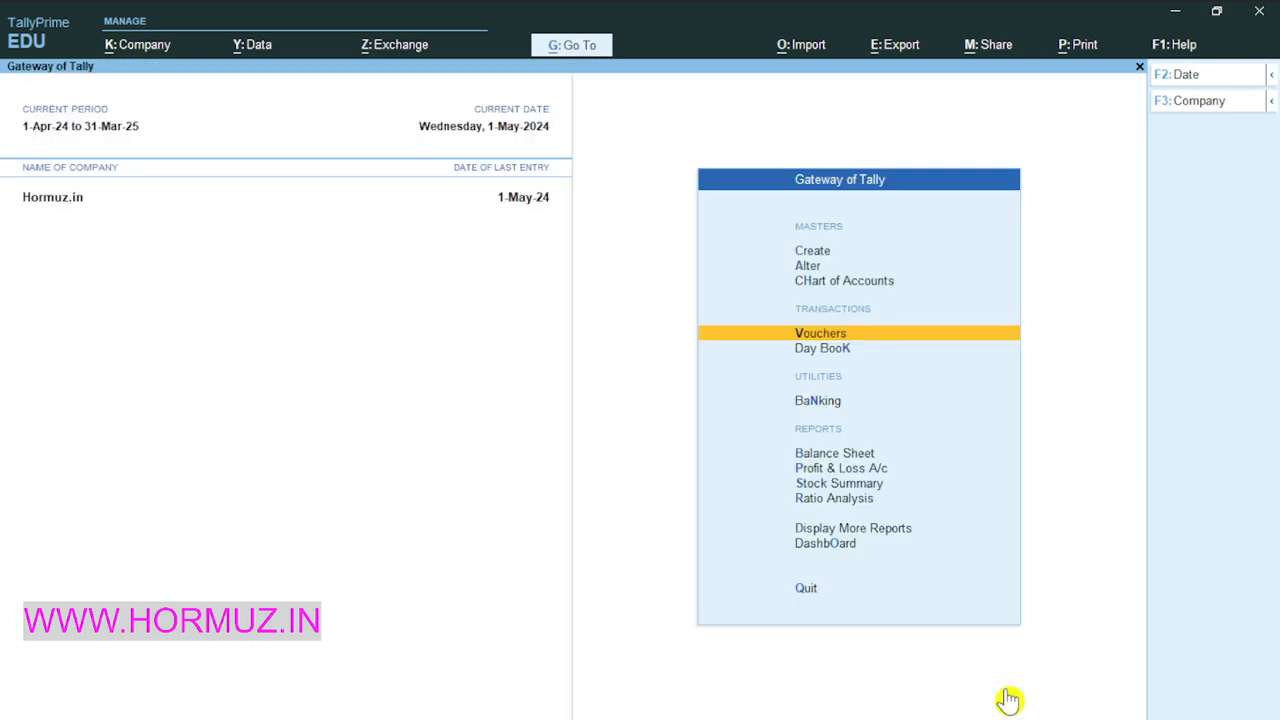
Step: Open the Akash Electronics A/c ledger from the account books
key(d)
key(a)
key(l)
key(Down)
key(Down)
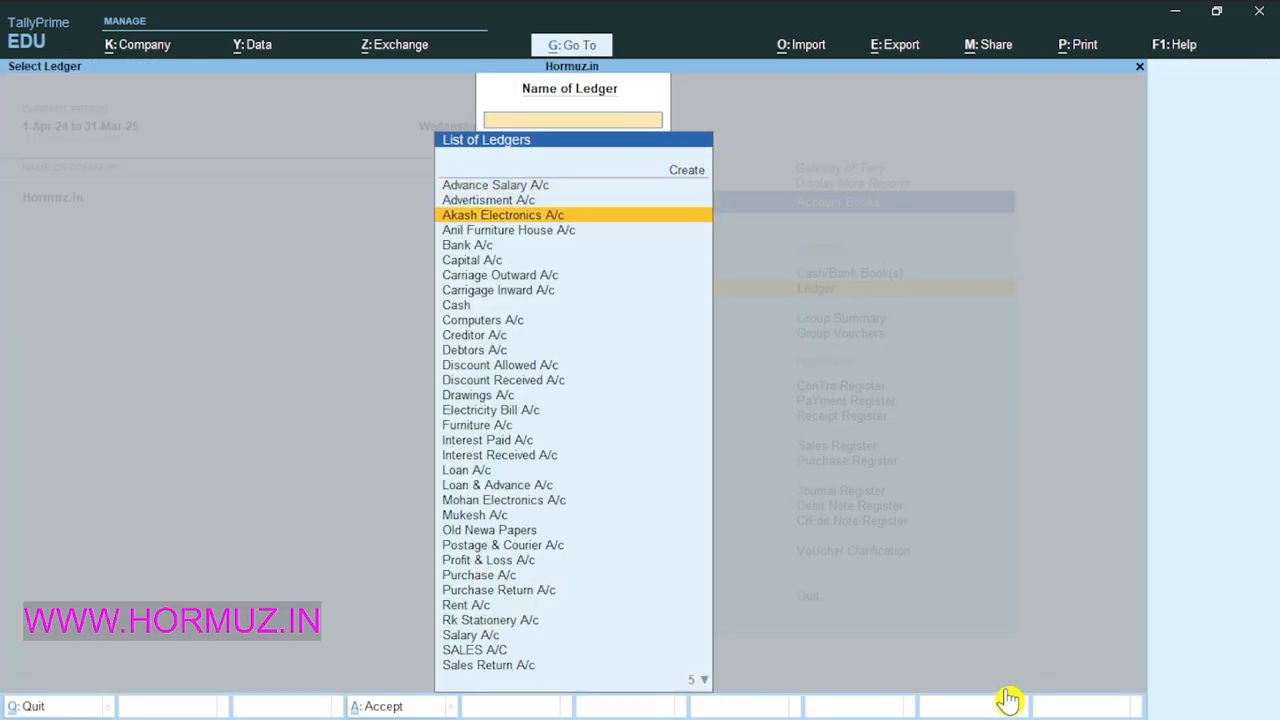
key(Return)
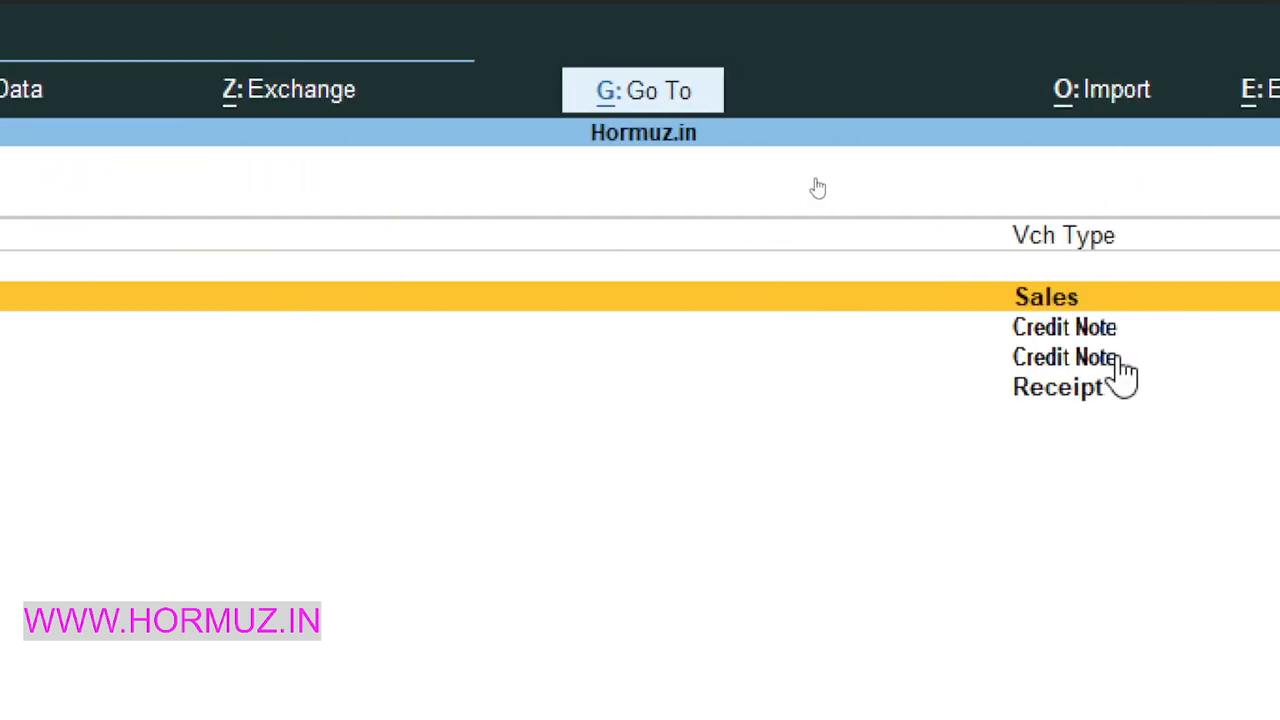
Step: Examine the two credit notes and the cash receipt in the Akash Electronics A/c ledger, along with the closing balance
click(1012, 335)
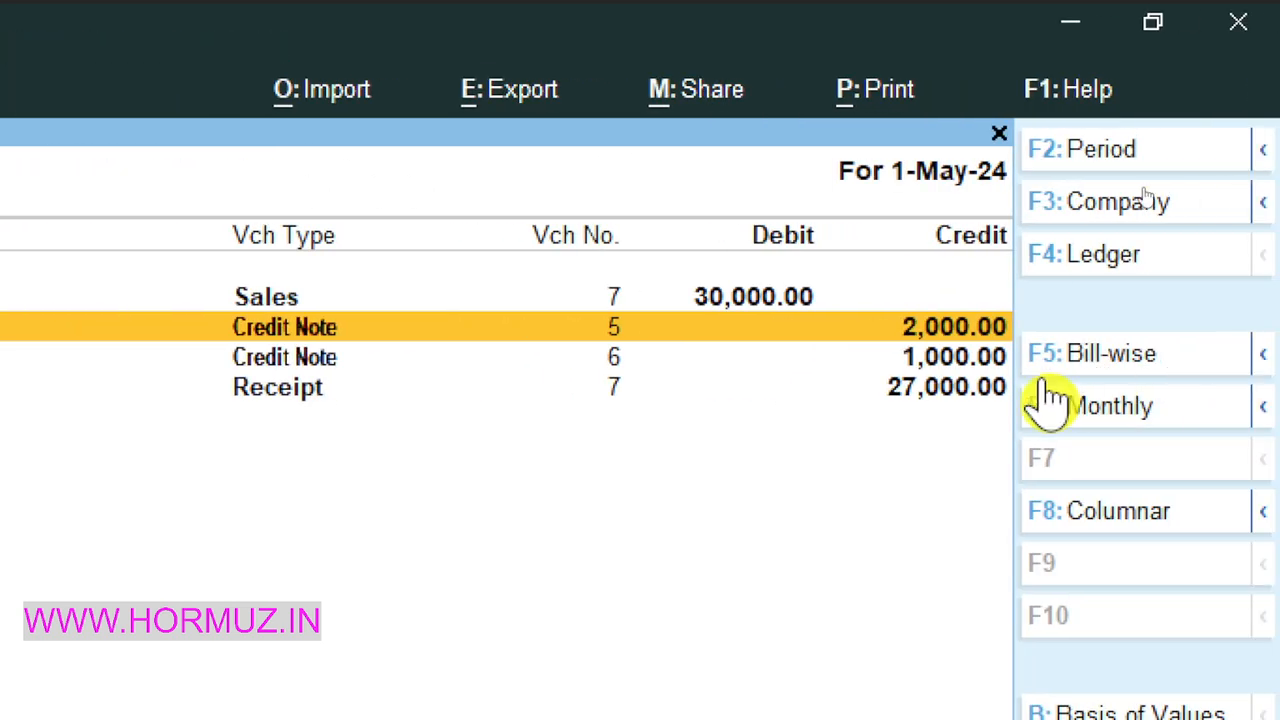
click(915, 362)
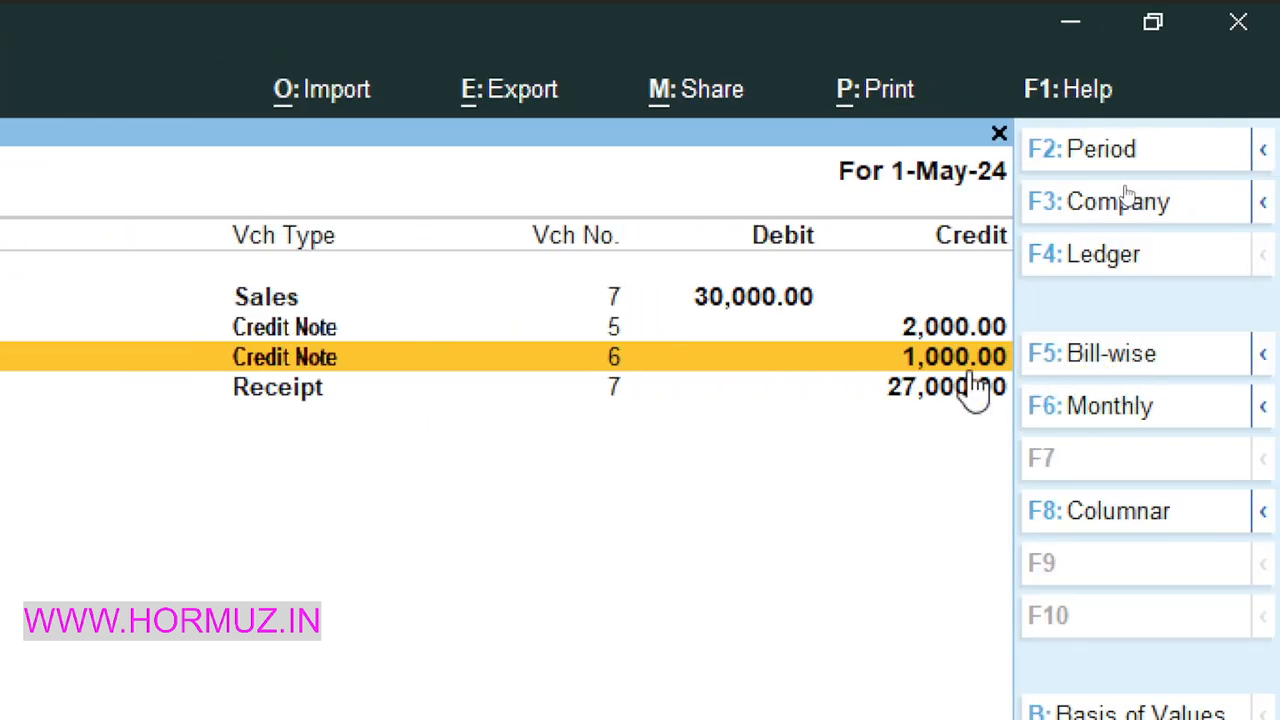
click(921, 327)
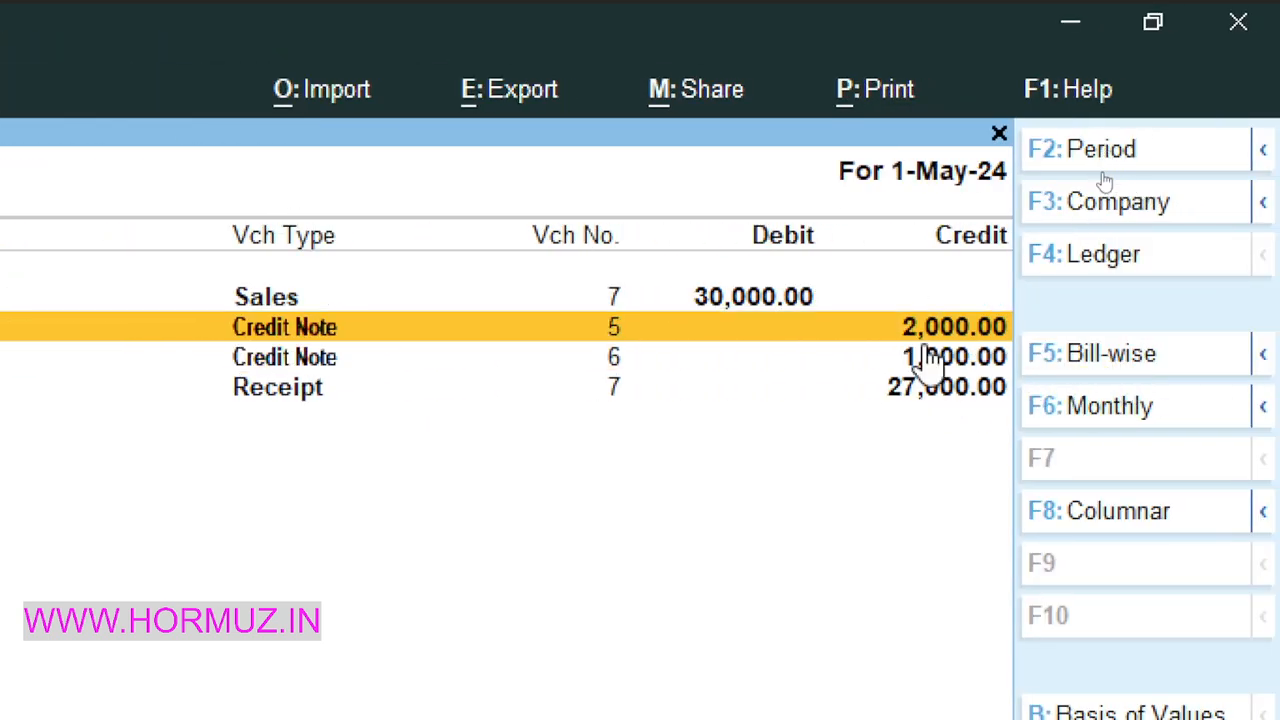
click(929, 360)
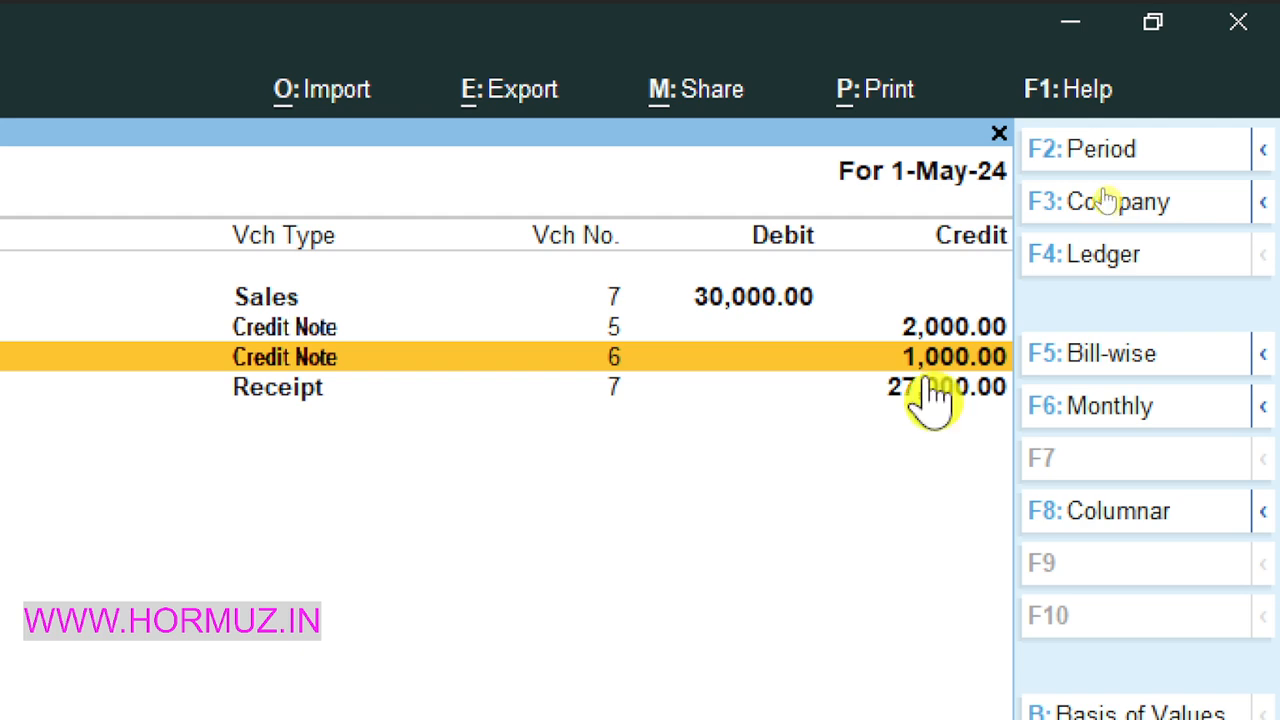
click(930, 395)
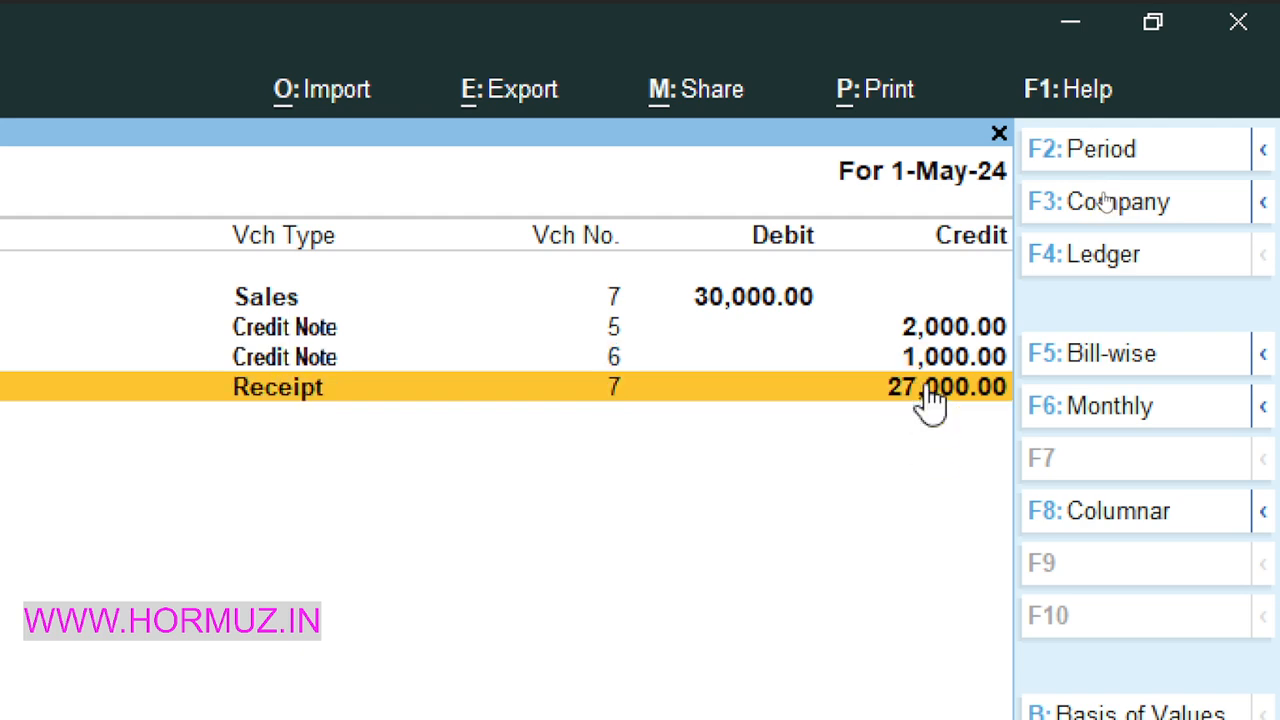
click(754, 440)
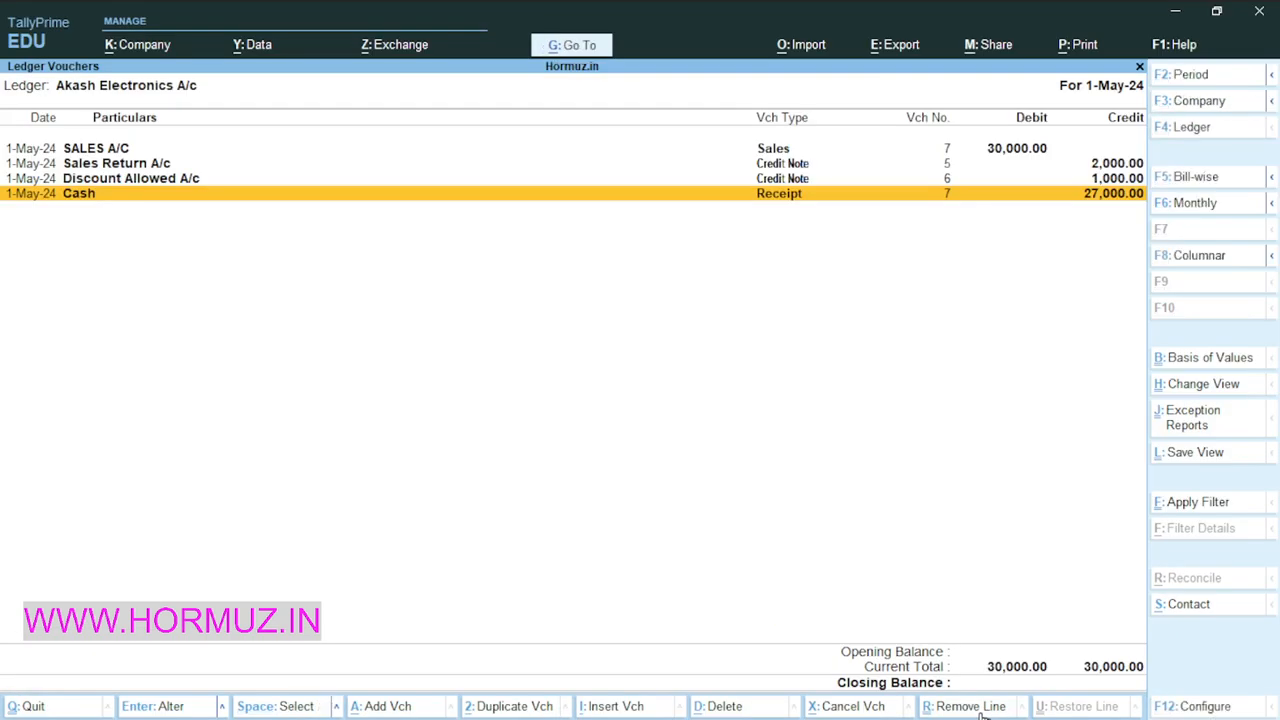
key(Up)
key(Up)
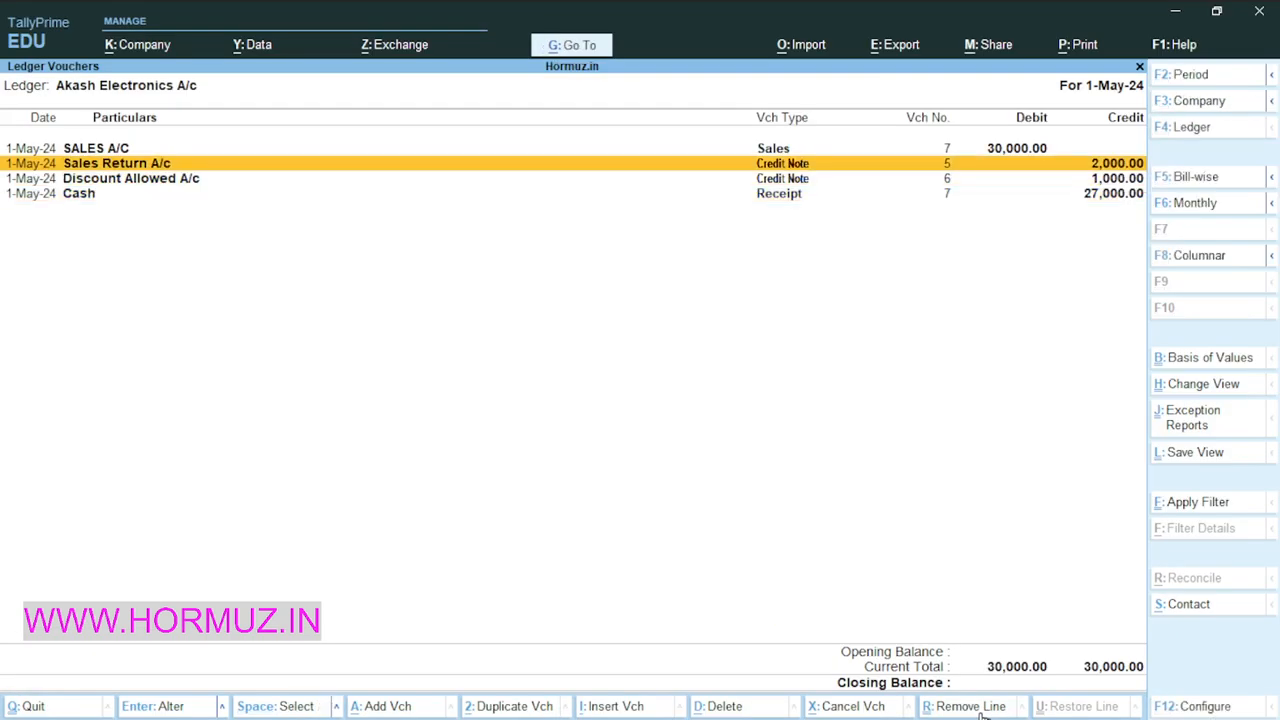